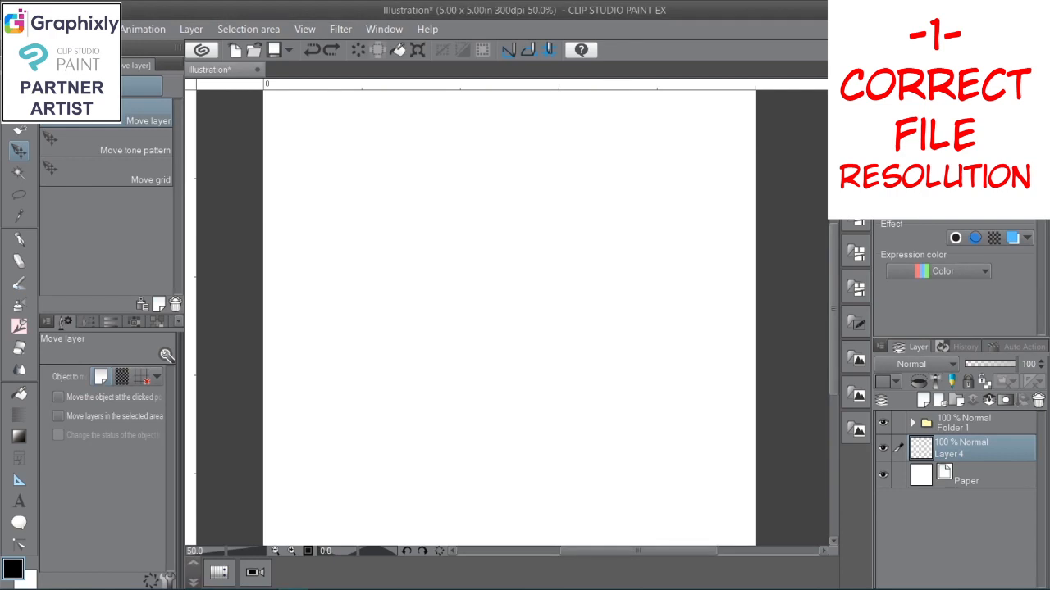
- Try a 600 dpi resolution in the settings for a new 5 by 5 inch canvas
left_click(12, 30)
left_click(209, 51)
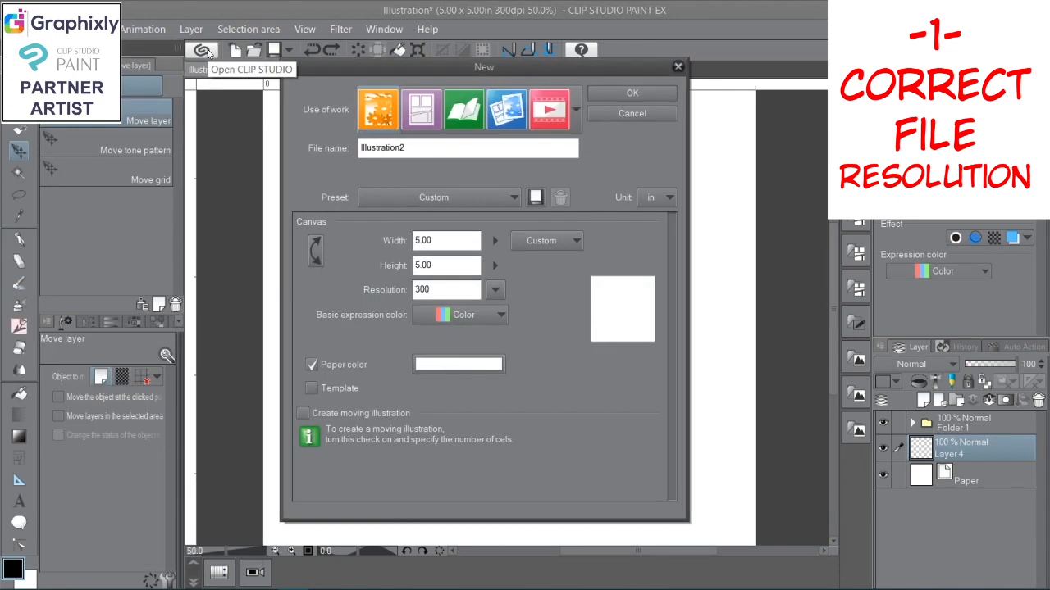
left_click(438, 291)
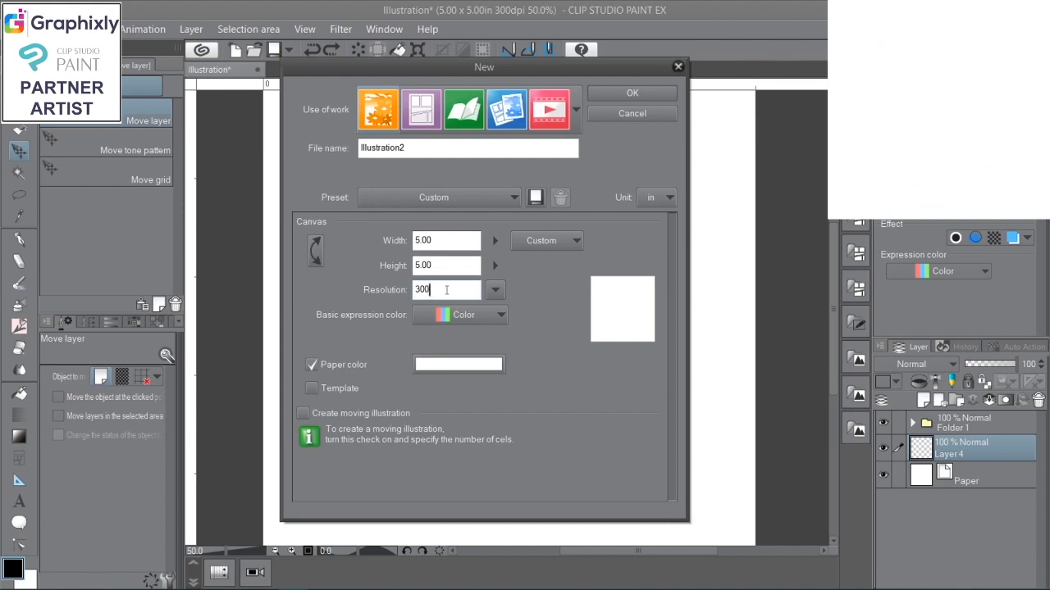
left_click(494, 289)
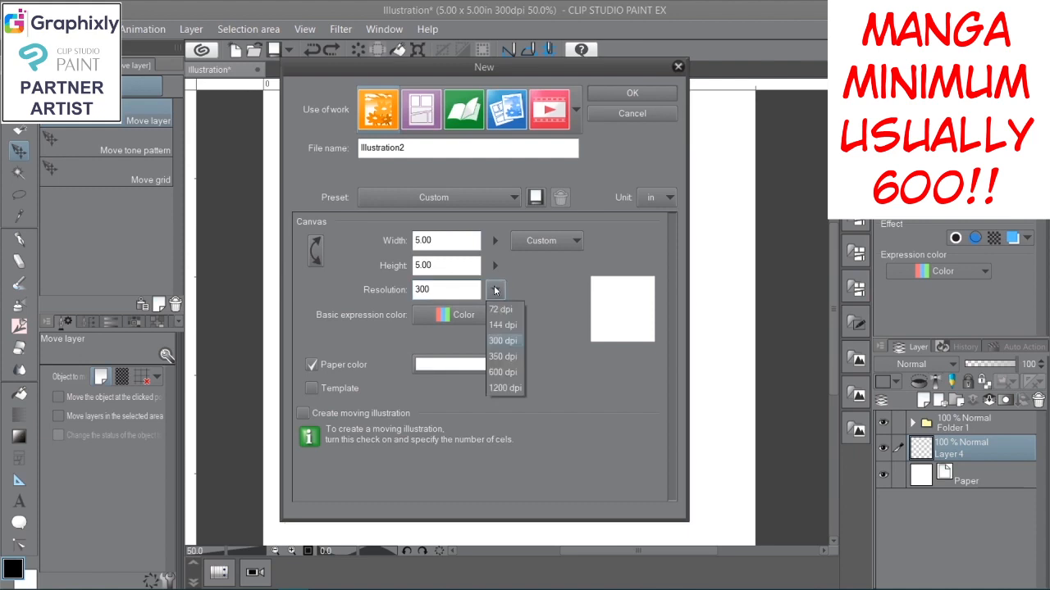
left_click(512, 372)
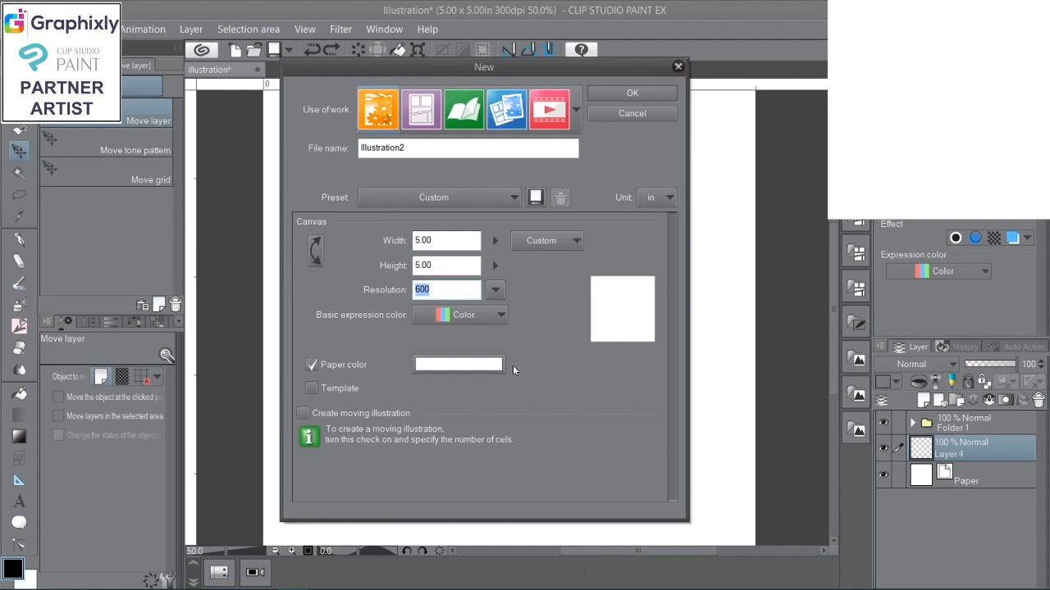
left_click(617, 88)
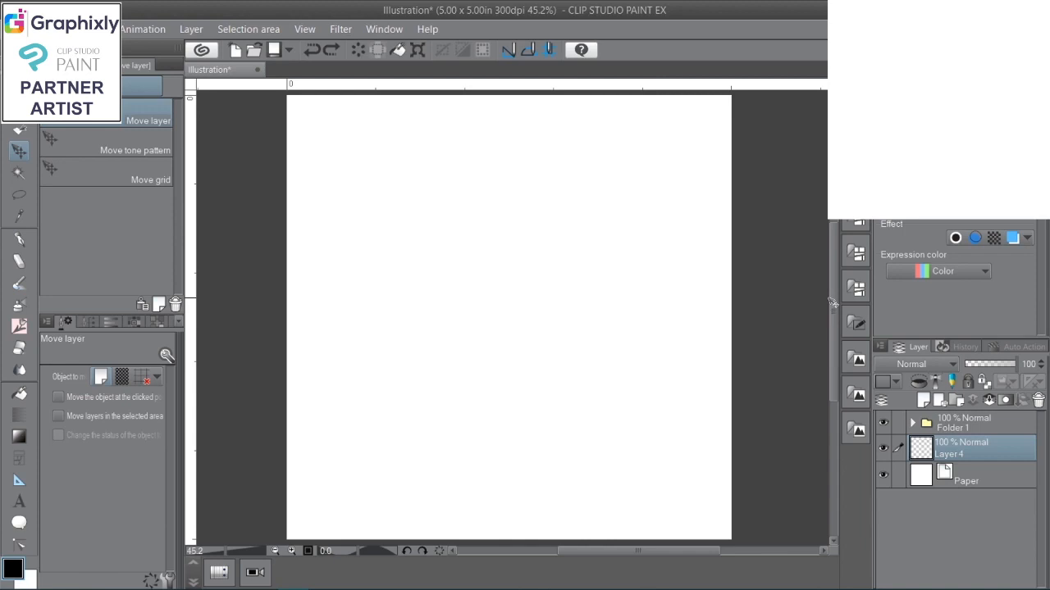
- Expand Folder 1, preview its original flower layer, and leave only the raster lineart layer showing
left_click(912, 422)
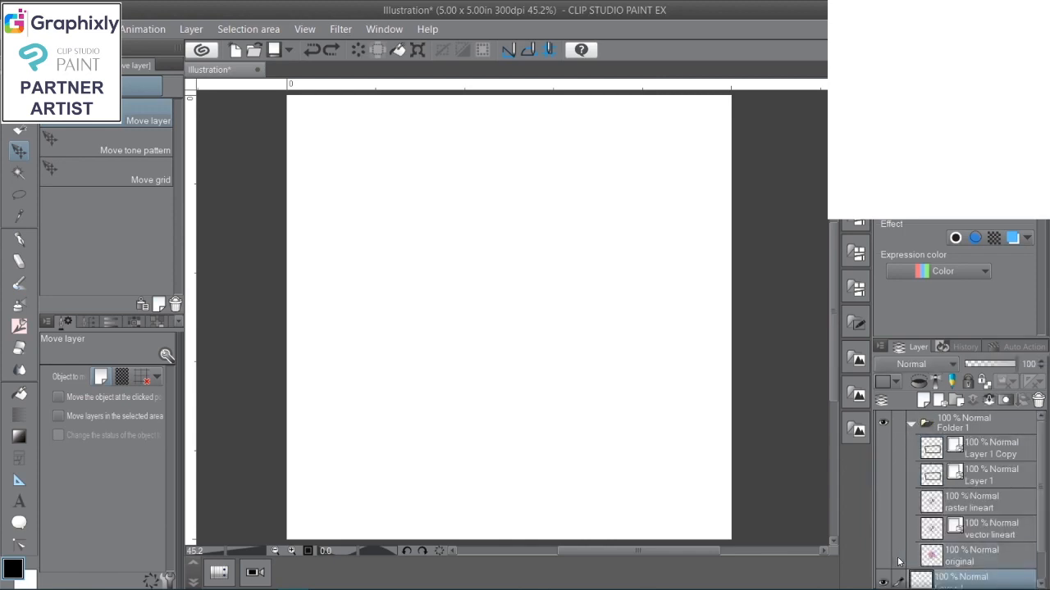
left_click(884, 555)
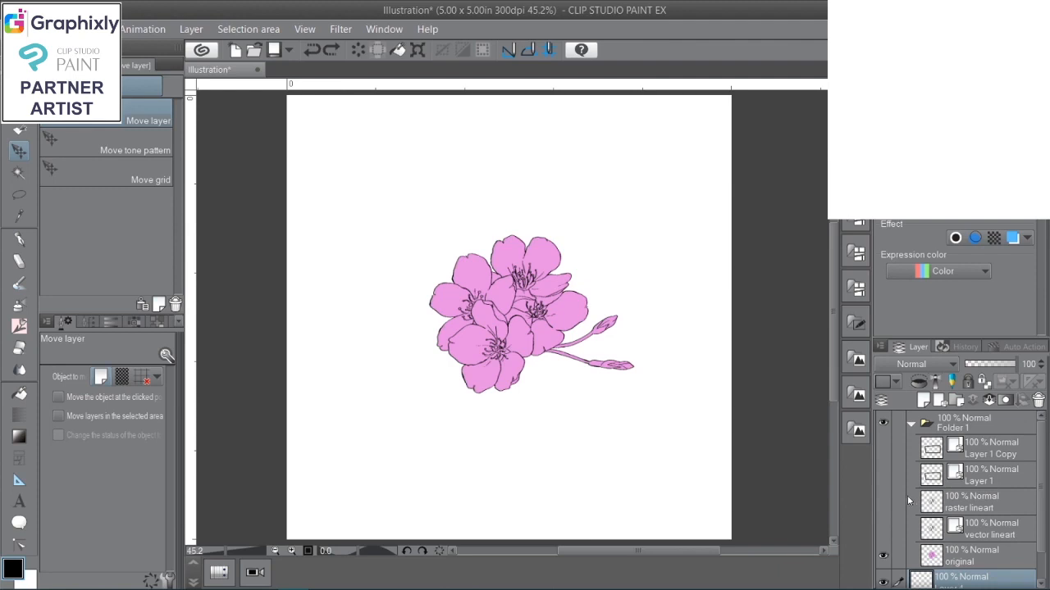
left_click(883, 556)
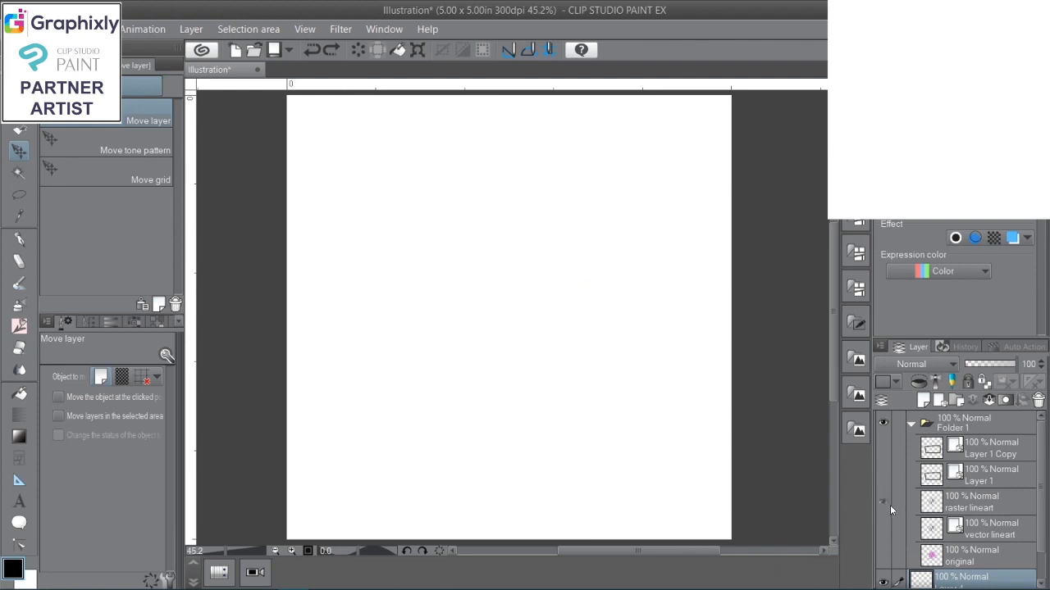
left_click(889, 505)
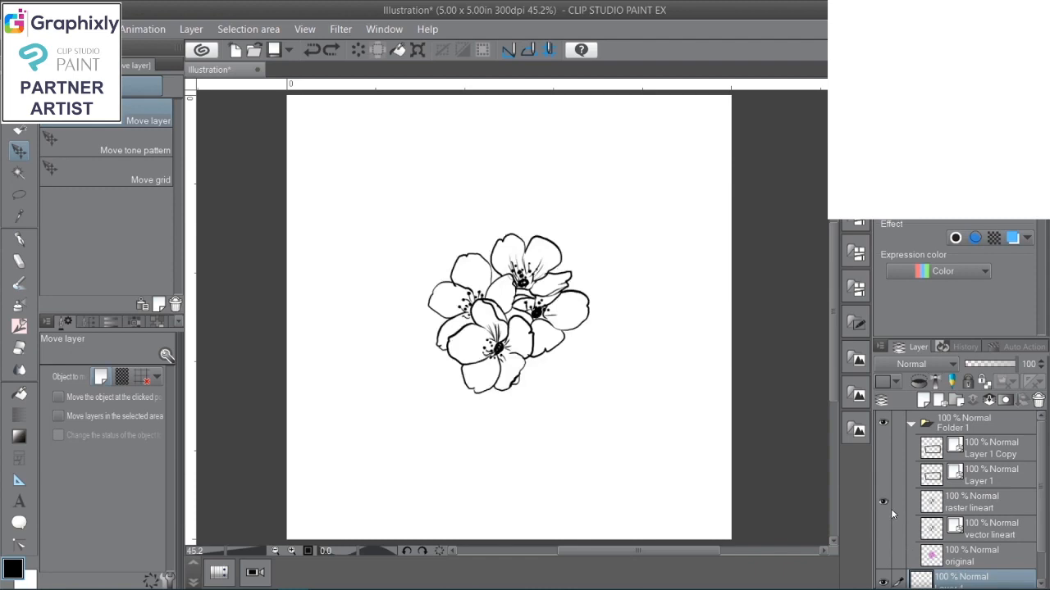
- Scale up the flowers on the raster lineart layer until they nearly fill the canvas
left_click(605, 251)
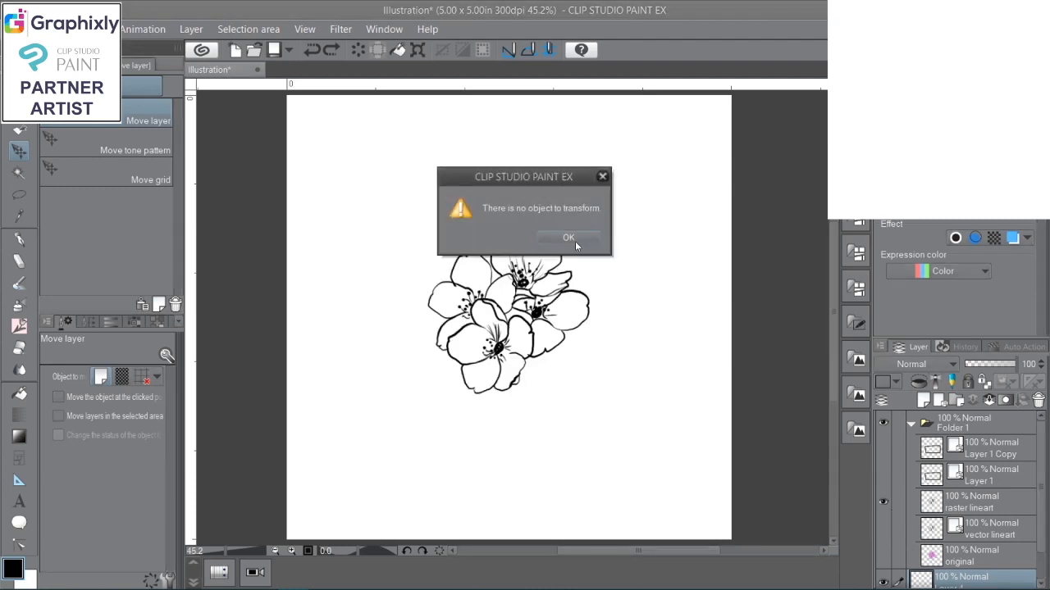
left_click(589, 241)
left_click(938, 509)
key("ctrl+t")
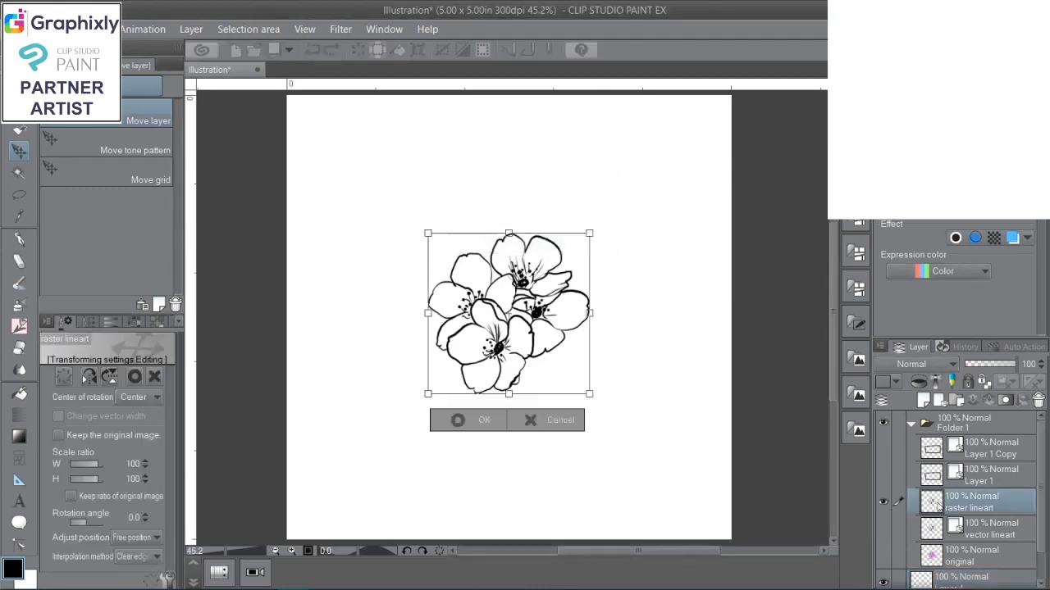
left_click_drag(589, 394, 670, 473)
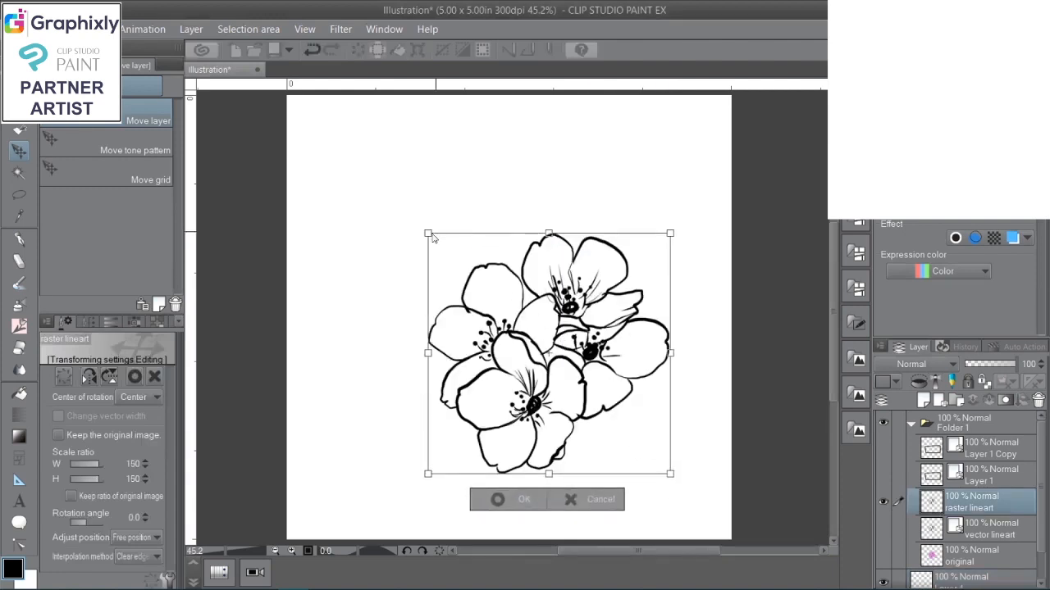
left_click_drag(428, 234, 280, 85)
left_click_drag(671, 453, 717, 517)
left_click(479, 534)
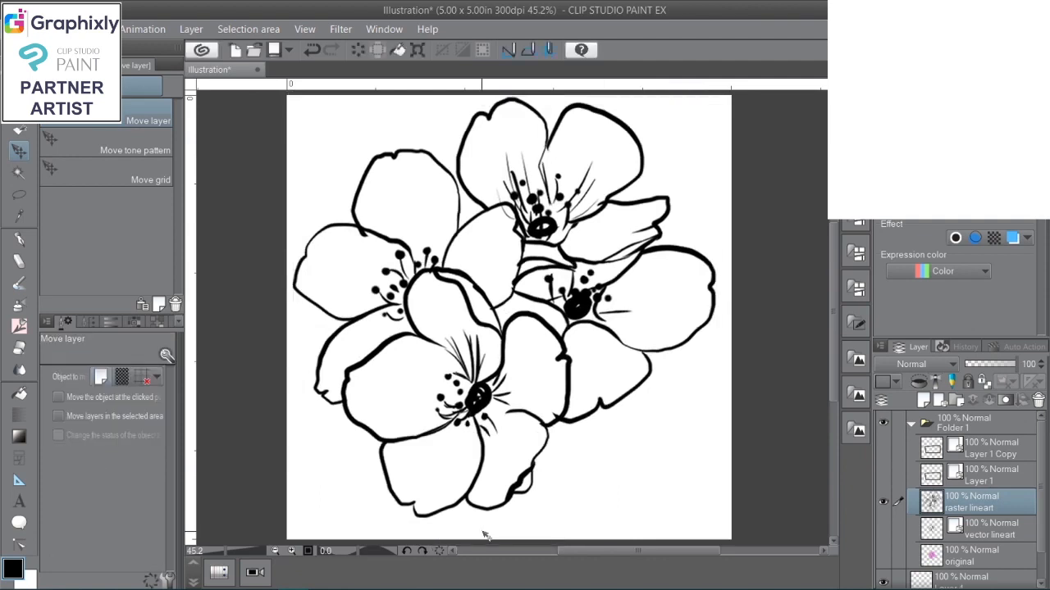
- Inspect the enlarged raster lines up close, and show the original layer in place of the raster lineart
scroll(484, 535, "up", 2)
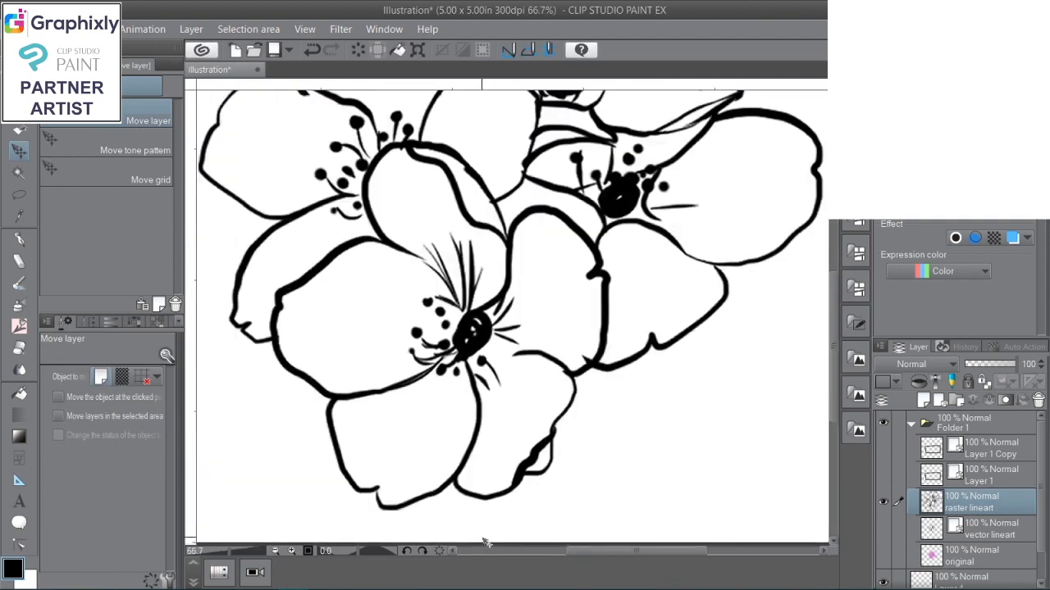
scroll(483, 540, "up", 1)
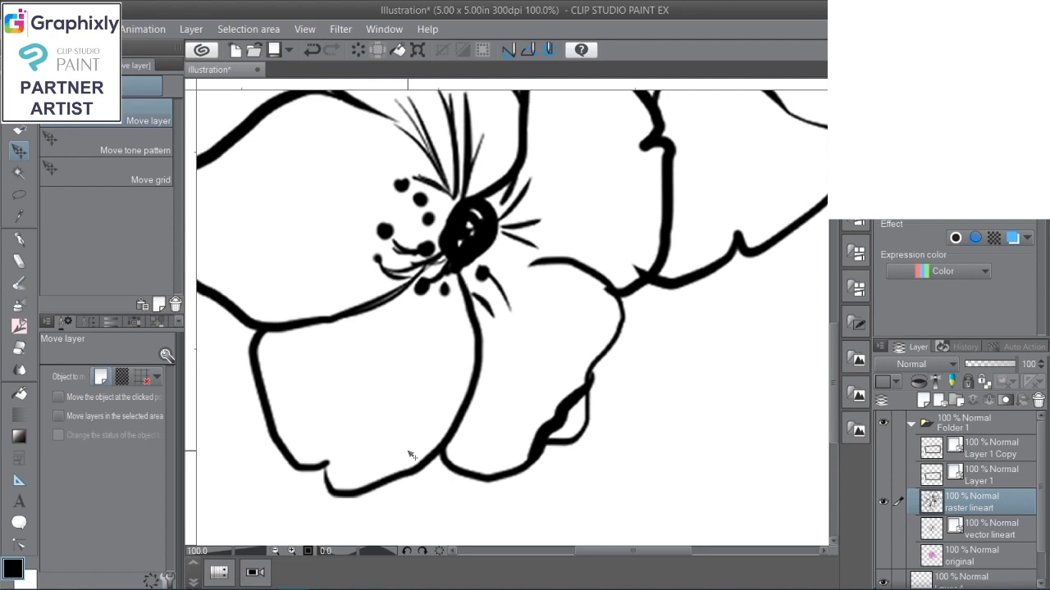
scroll(408, 455, "down", 2)
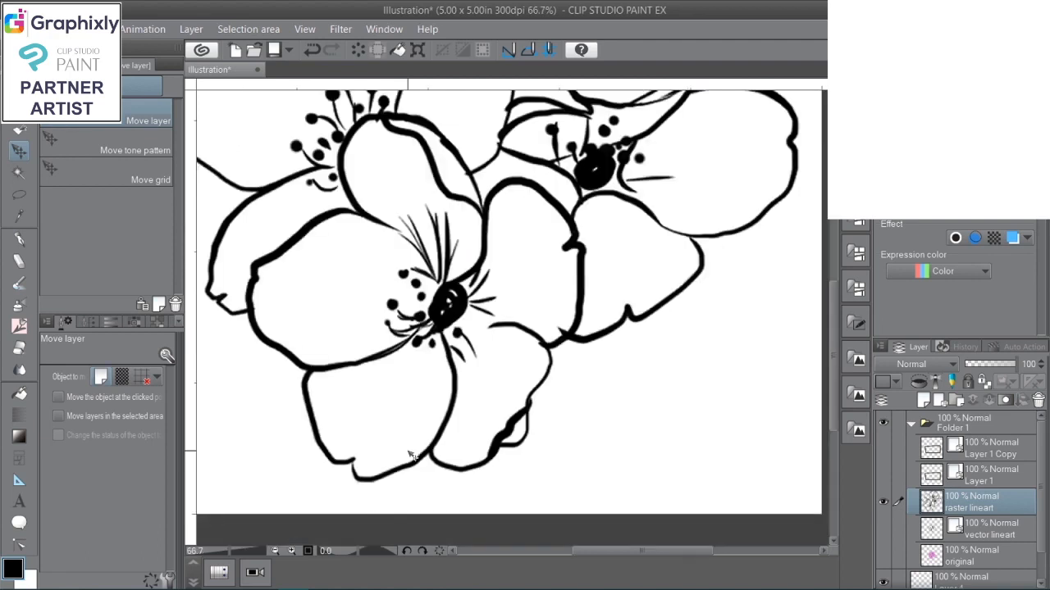
left_click(223, 551)
left_click_drag(530, 299, 570, 352)
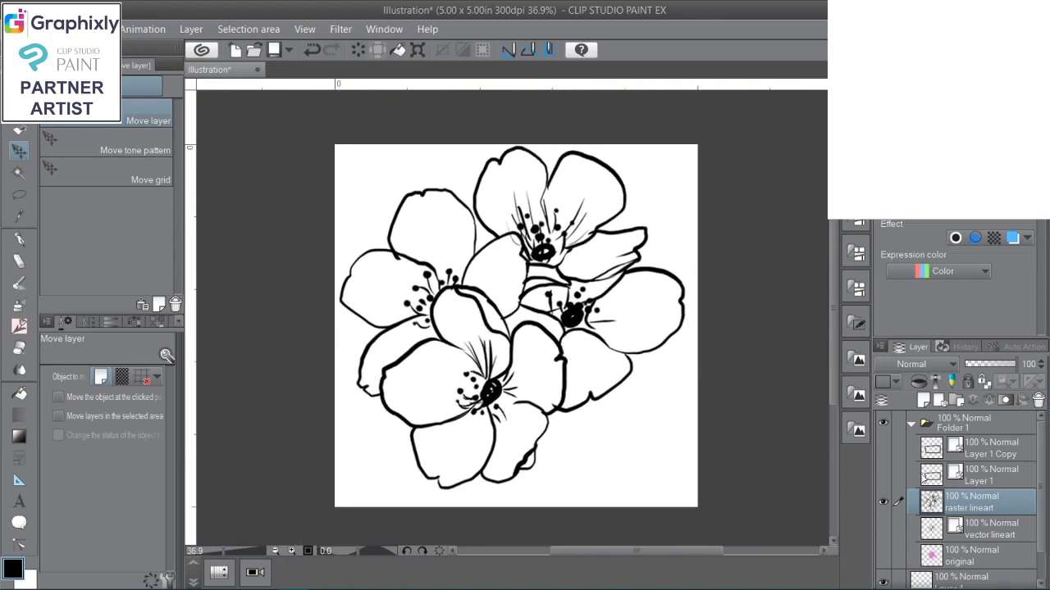
left_click(884, 501)
left_click(883, 555)
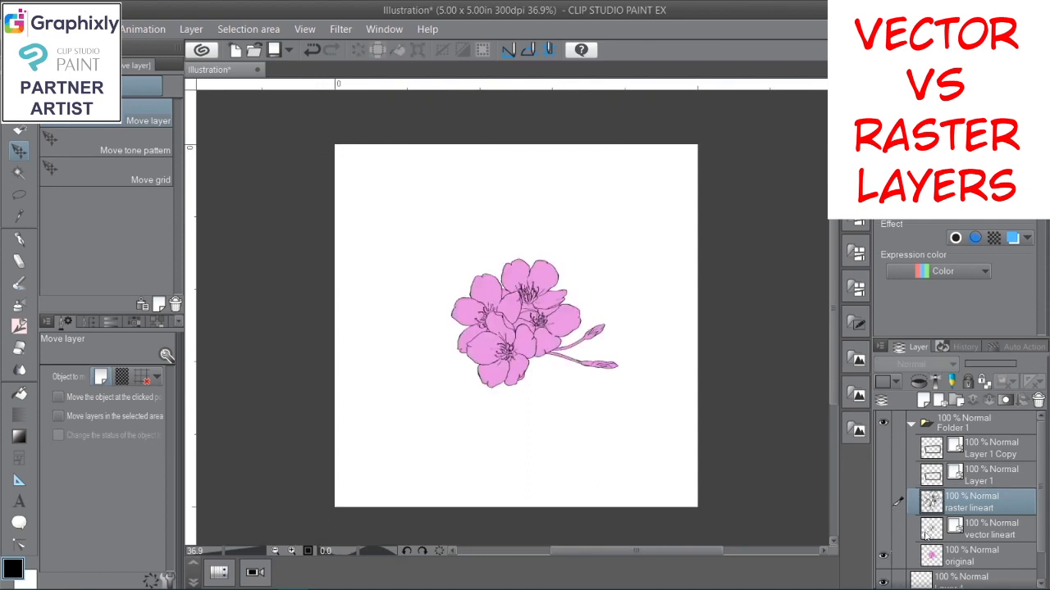
- Lower the opacity of the original flower layer to 33%
left_click(972, 556)
left_click(985, 364)
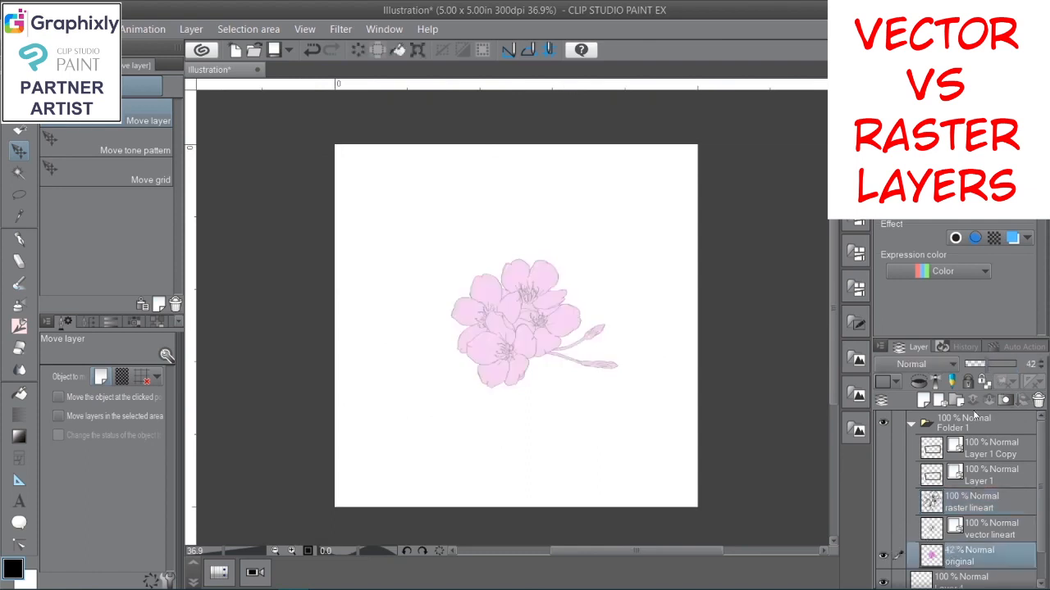
left_click(980, 366)
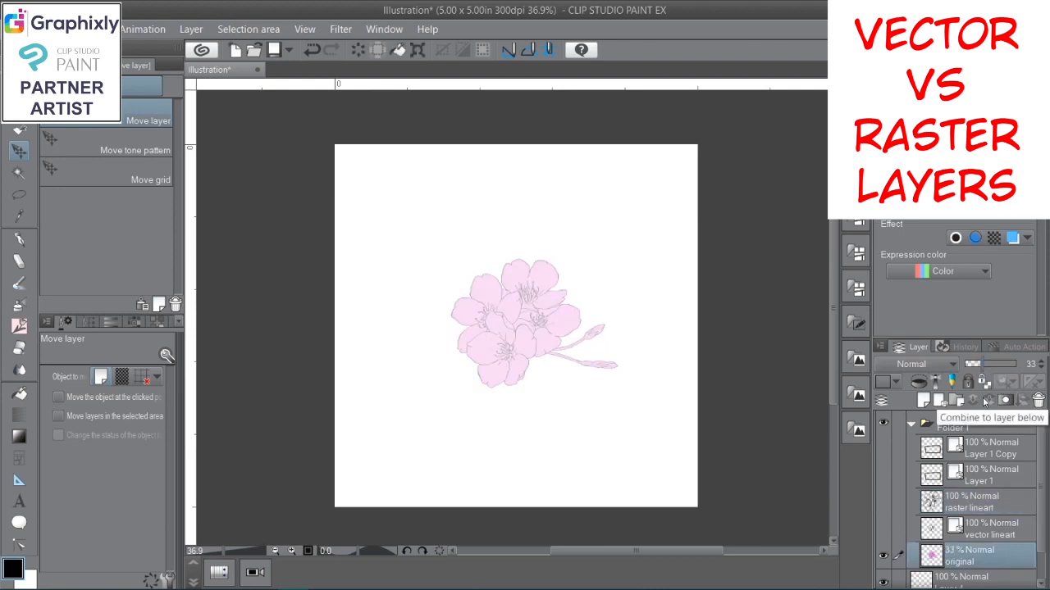
- Select the vector lineart layer and make it visible over the faded original flowers
left_click(903, 531)
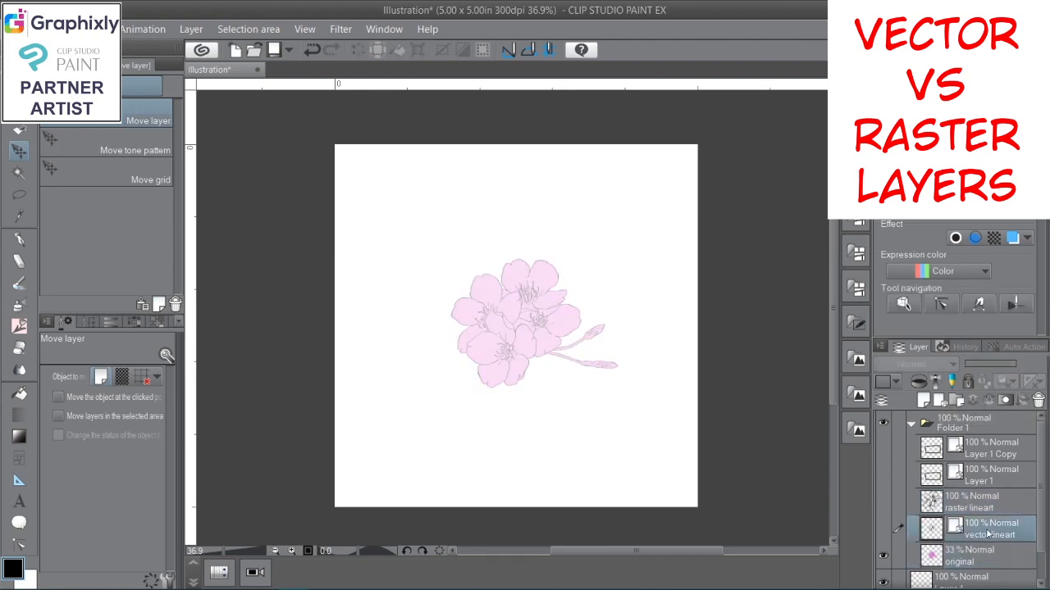
left_click(882, 529)
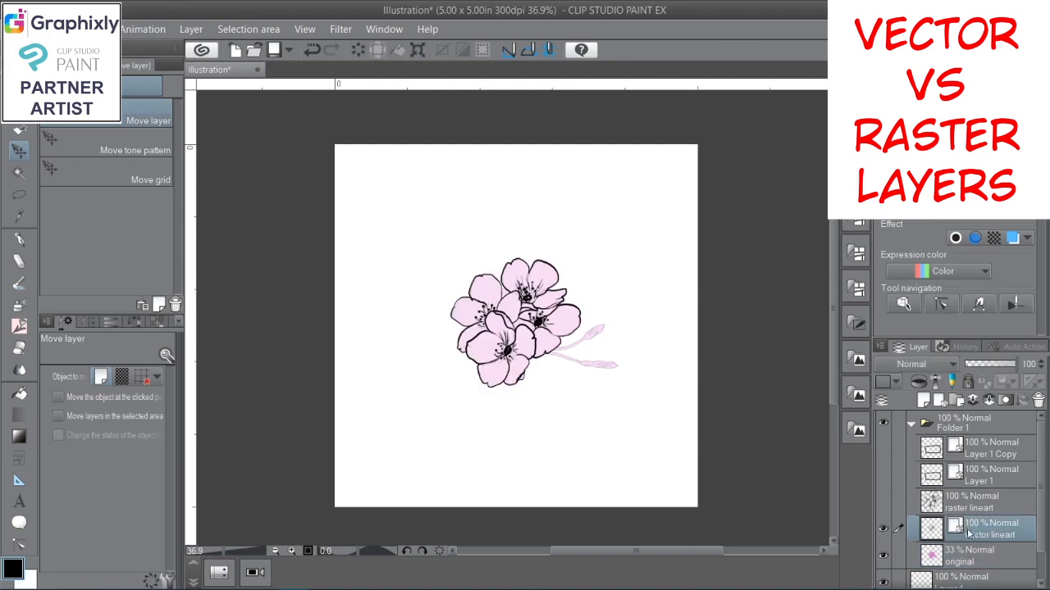
left_click(883, 530)
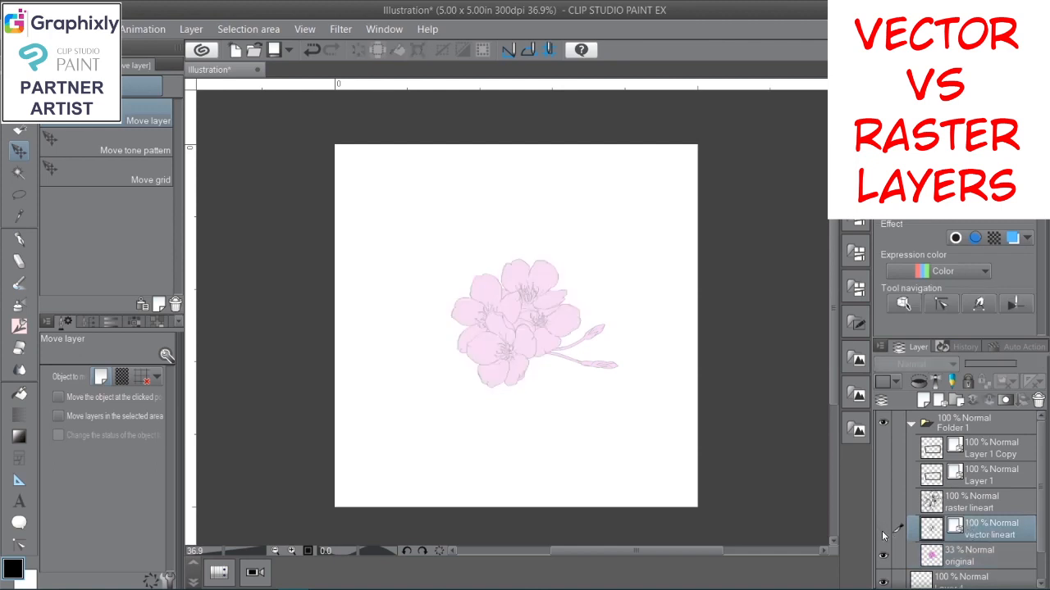
left_click(883, 531)
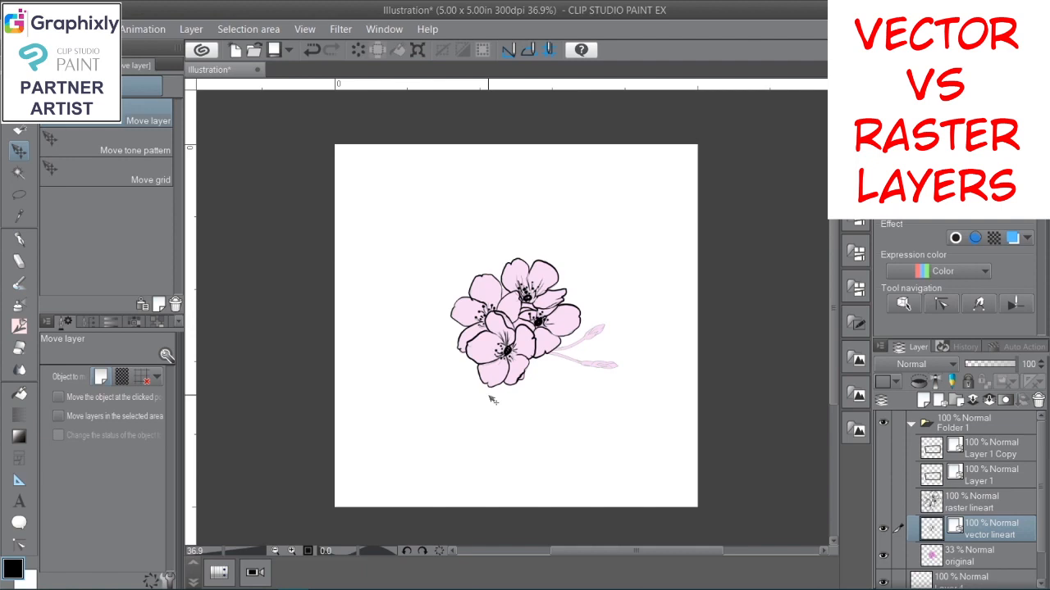
- Scale the vector lineart up to 242% so the flowers nearly fill the canvas
key("ctrl+t")
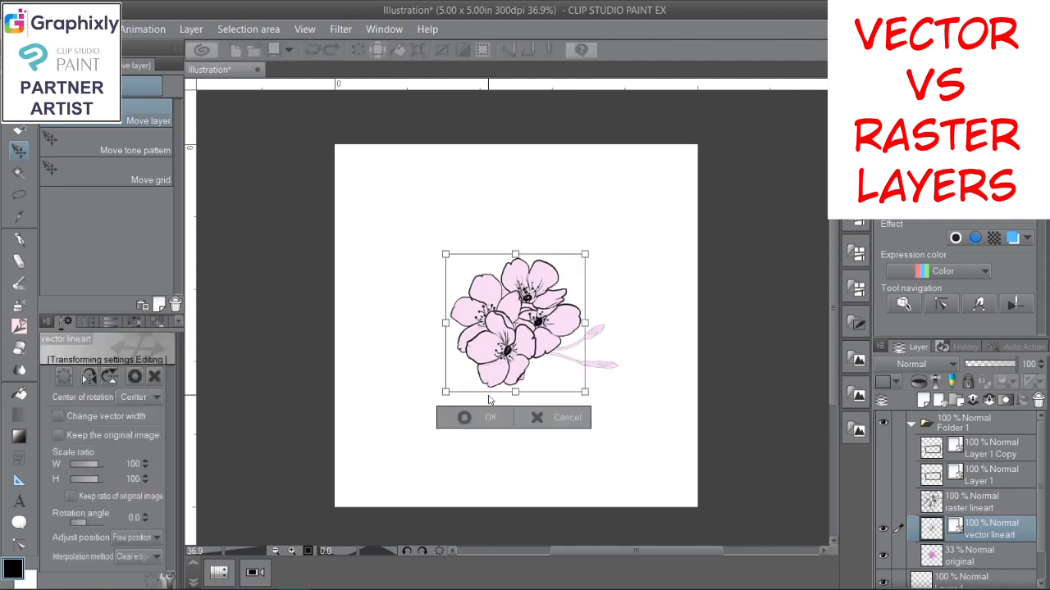
left_click_drag(584, 254, 684, 155)
left_click_drag(453, 400, 346, 504)
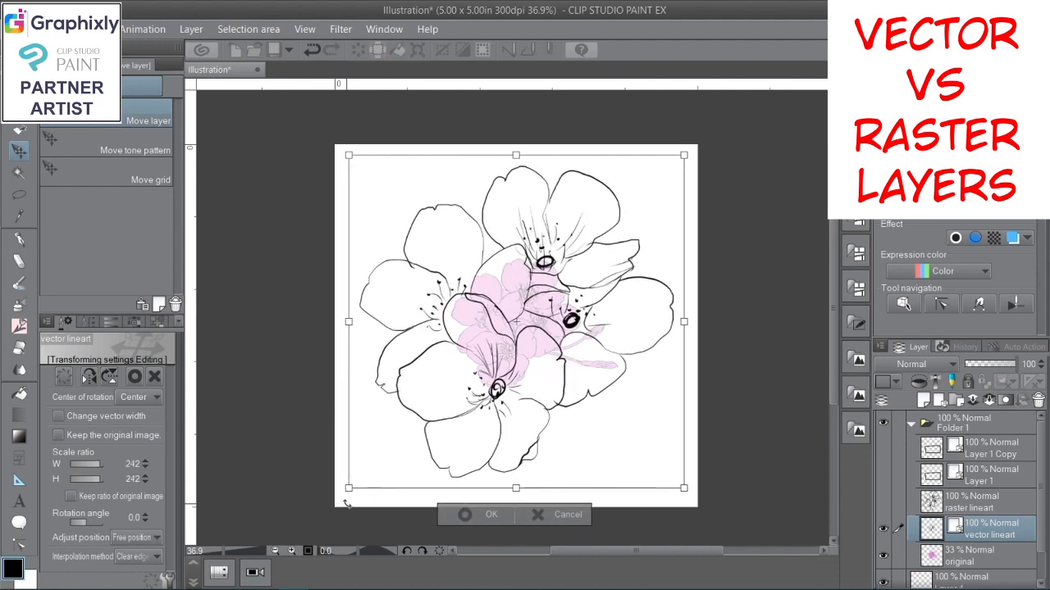
left_click(471, 515)
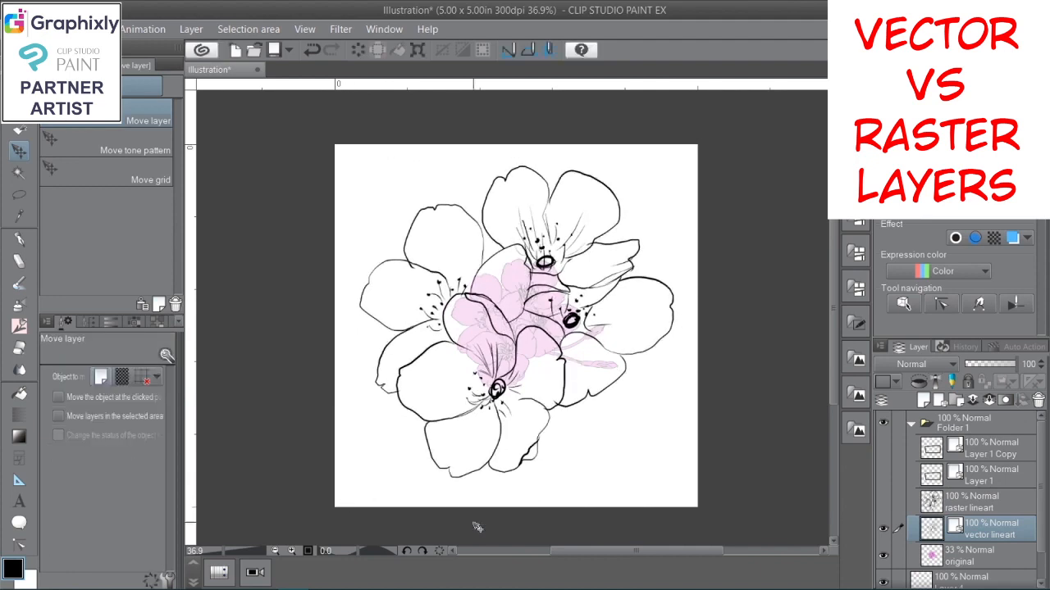
- Hide the original layer, show the raster lineart together with the vector lineart, and compare their line edges up close
left_click(883, 557)
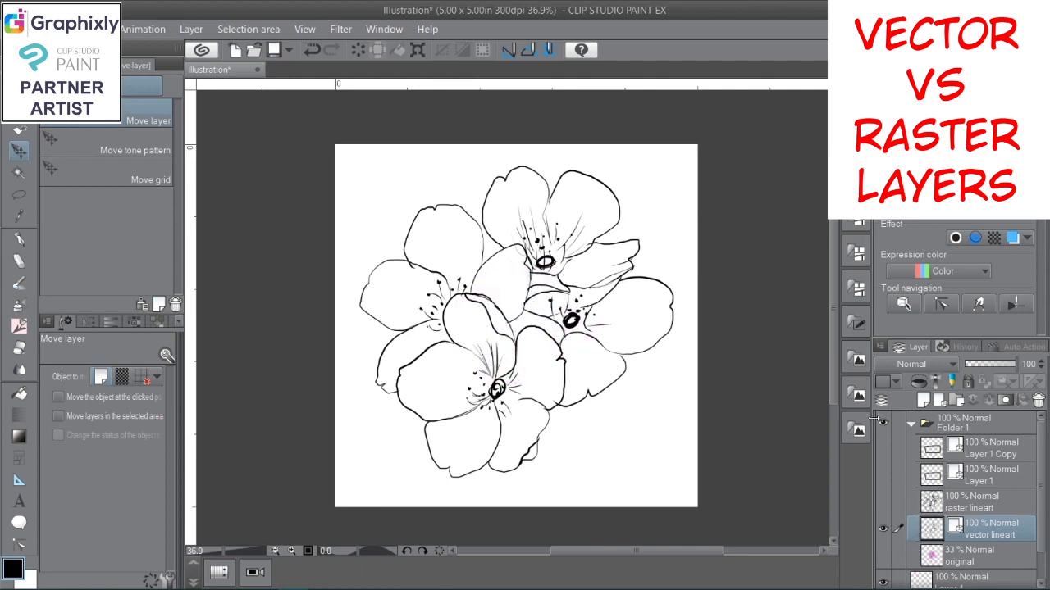
left_click(883, 503)
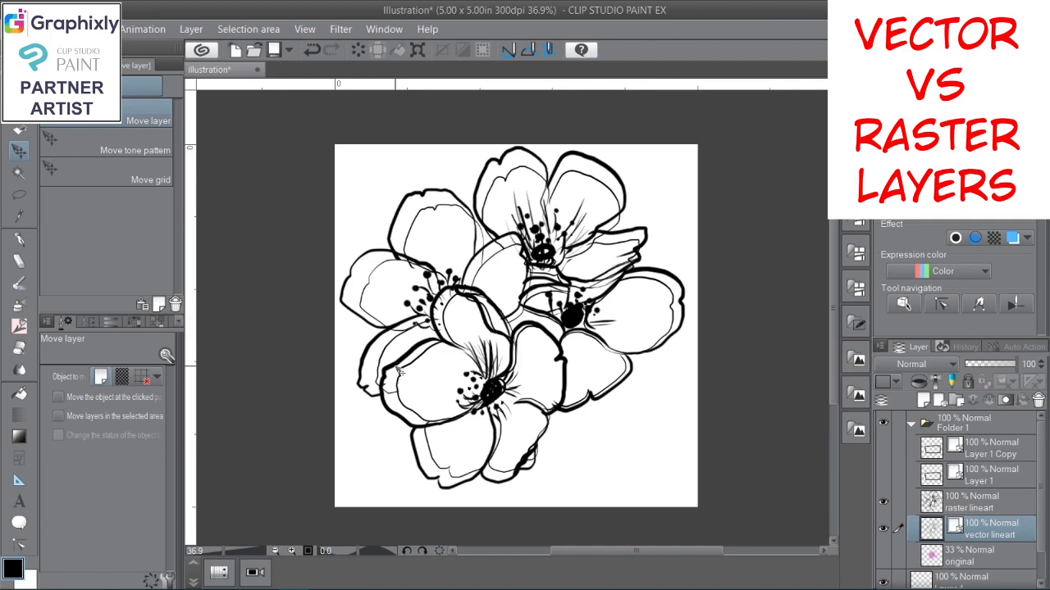
scroll(398, 372, "up", 1)
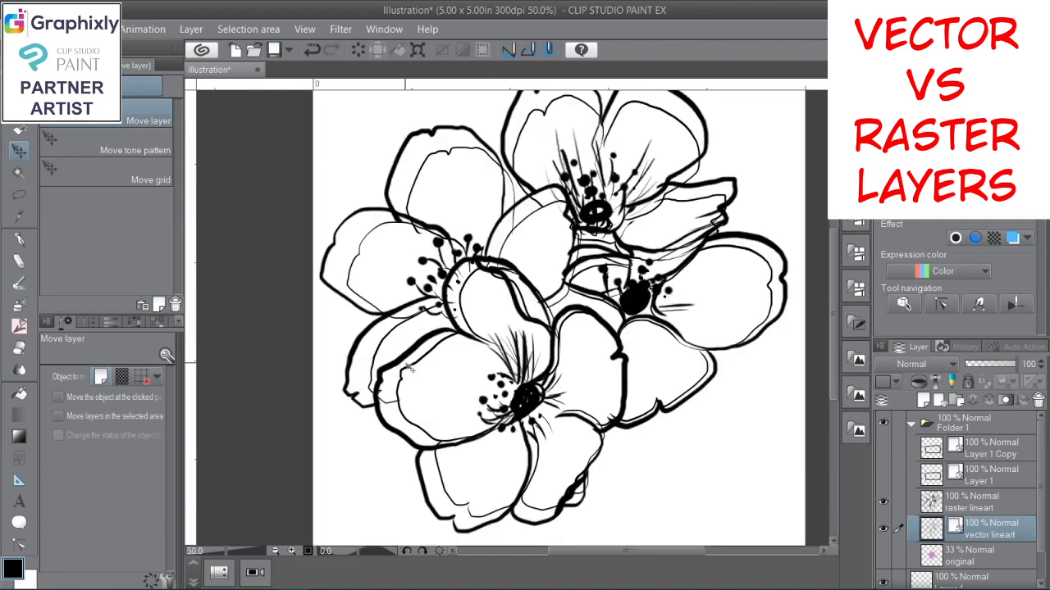
scroll(382, 364, "up", 3)
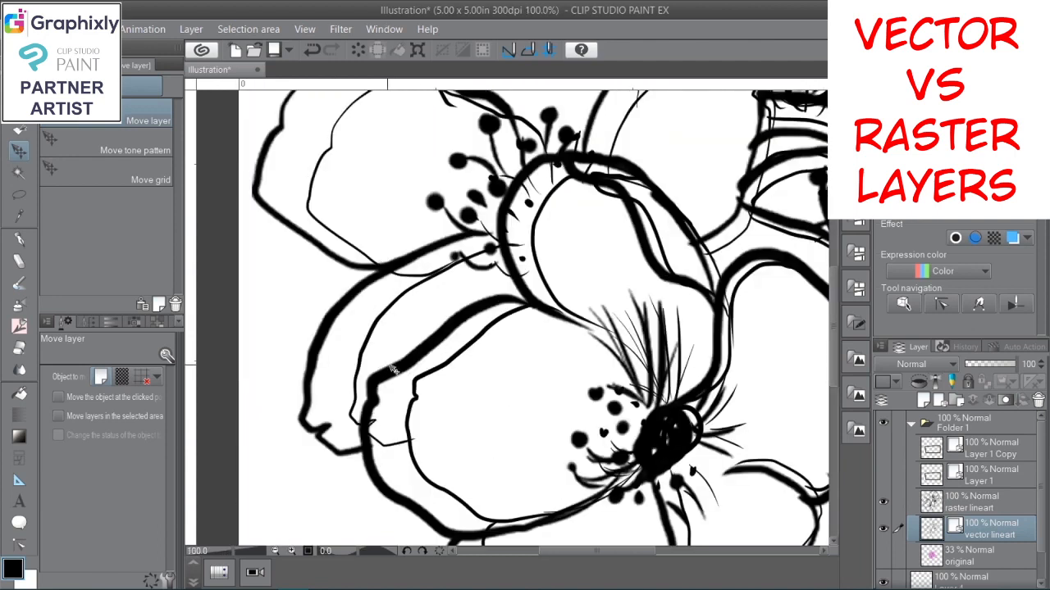
left_click_drag(532, 378, 459, 333)
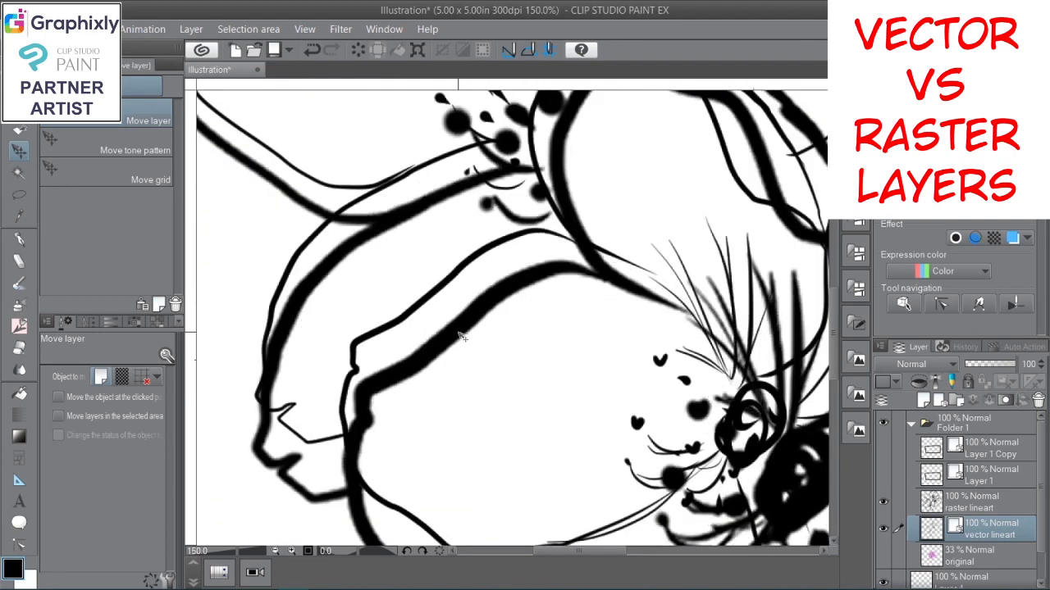
scroll(459, 334, "up", 1)
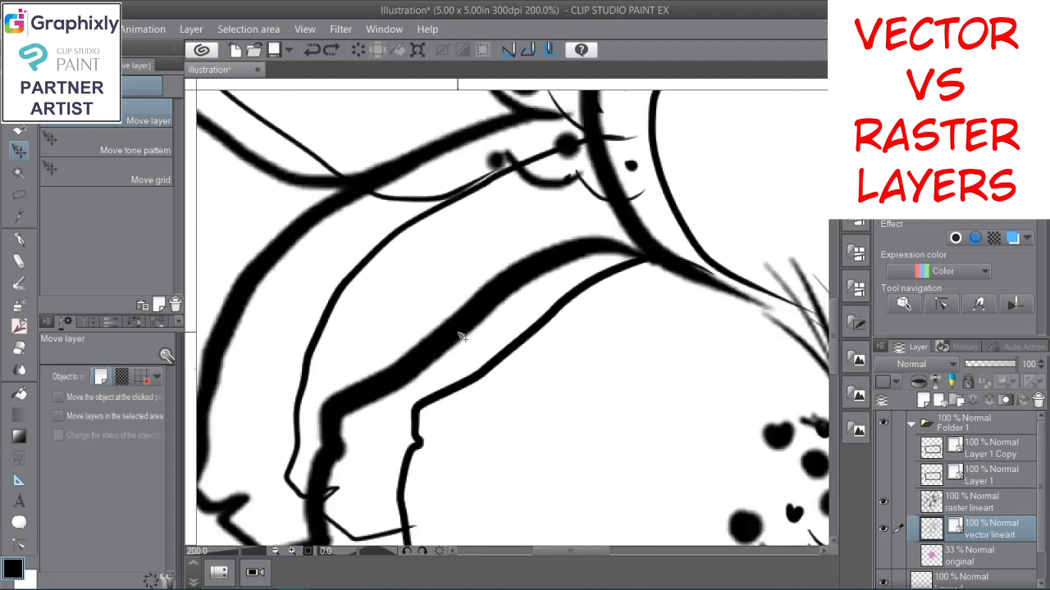
scroll(459, 334, "down", 2)
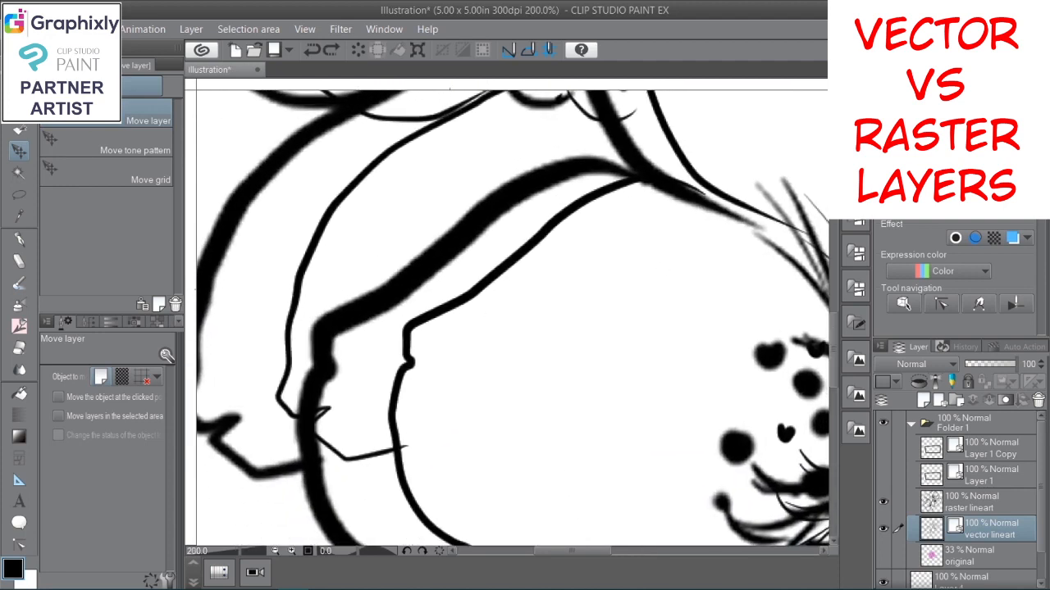
- Add a raster layer and use the G-pen in red to circle and mark the neighbouring thick and thin petal lines
left_click(926, 401)
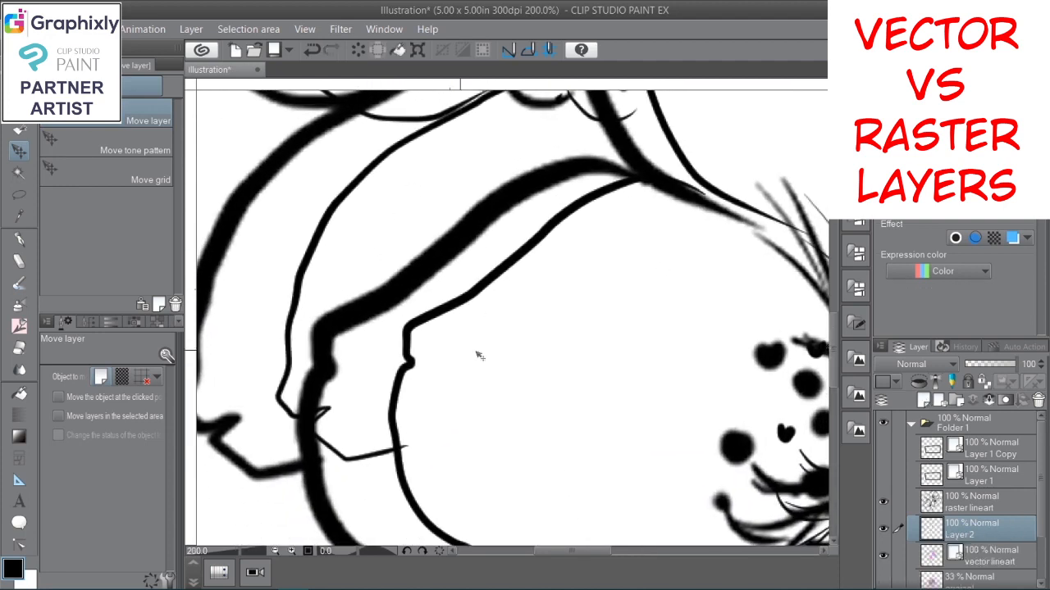
left_click(20, 242)
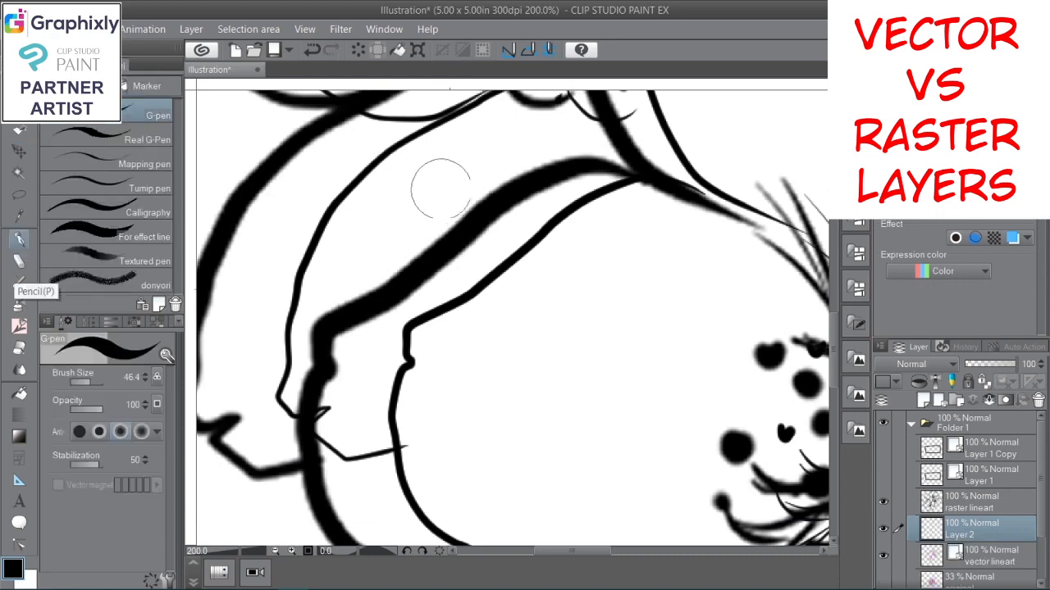
left_click(980, 103)
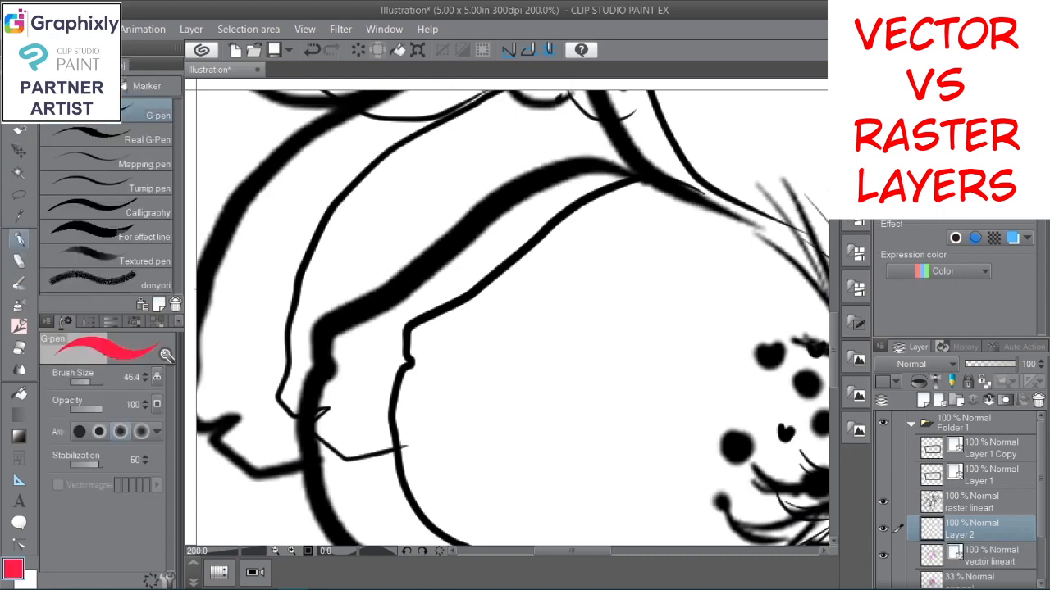
mouse_move(484, 165)
left_mouse_down()
mouse_move(552, 335)
mouse_move(349, 242)
left_mouse_up()
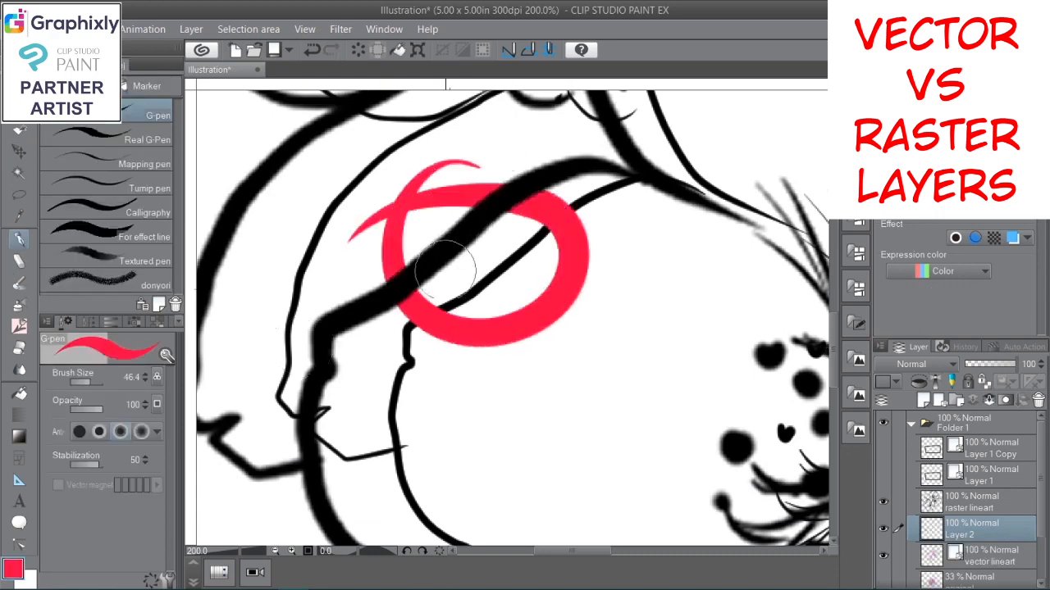
left_click_drag(431, 213, 339, 292)
left_click(469, 297)
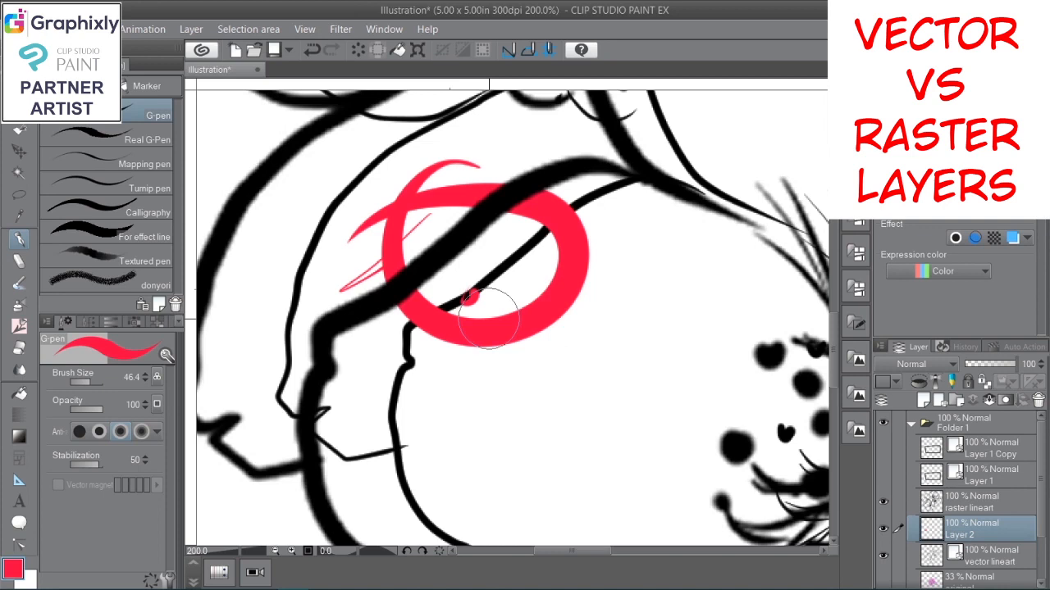
- Hide the raster lineart, red markup and vector lineart layers, and show Layer 1 and Layer 1 Copy with the whole canvas in view
scroll(488, 318, "down", 3)
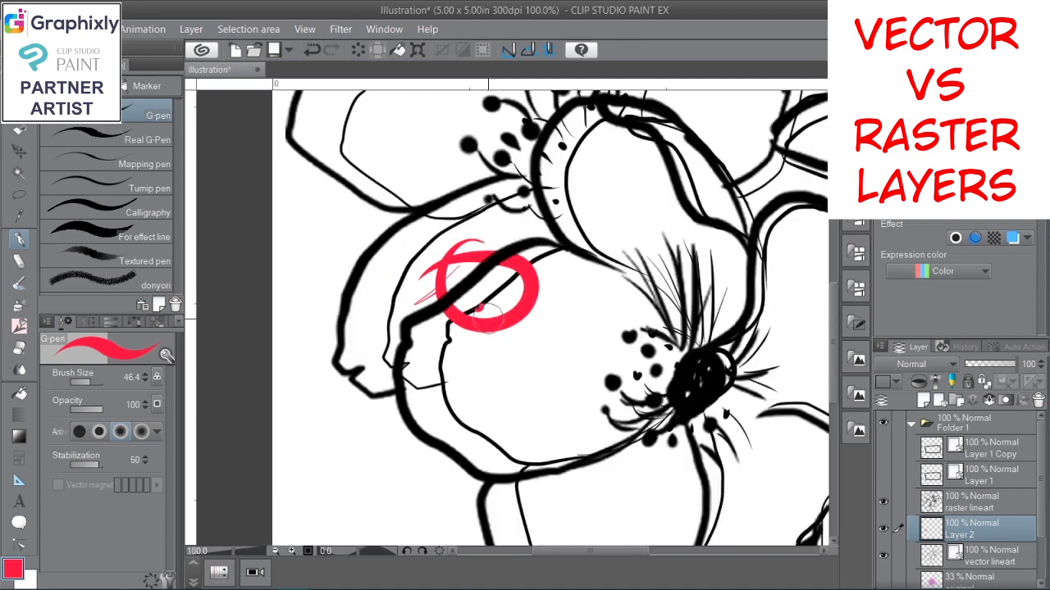
scroll(488, 318, "down", 1)
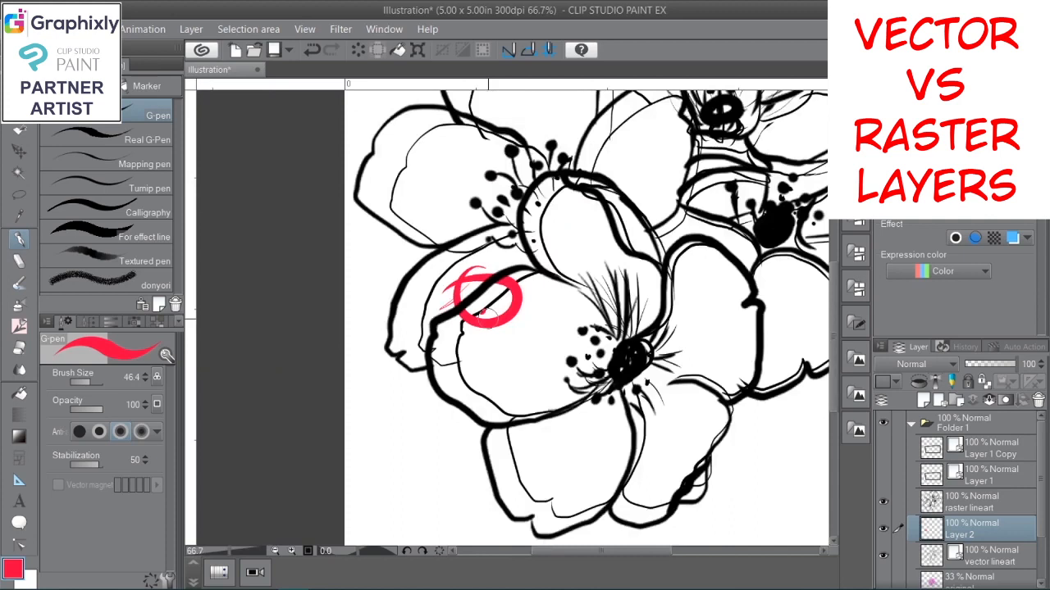
left_click(883, 501)
left_click(883, 529)
left_click(882, 555)
left_click(883, 474)
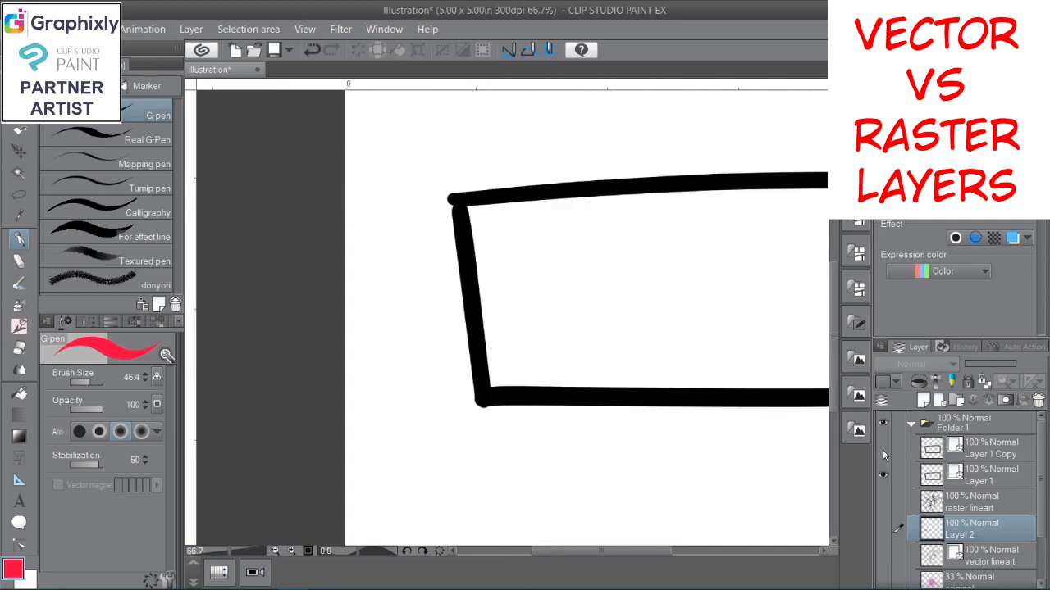
left_click(883, 448)
key("ctrl+minus")
key("ctrl+minus")
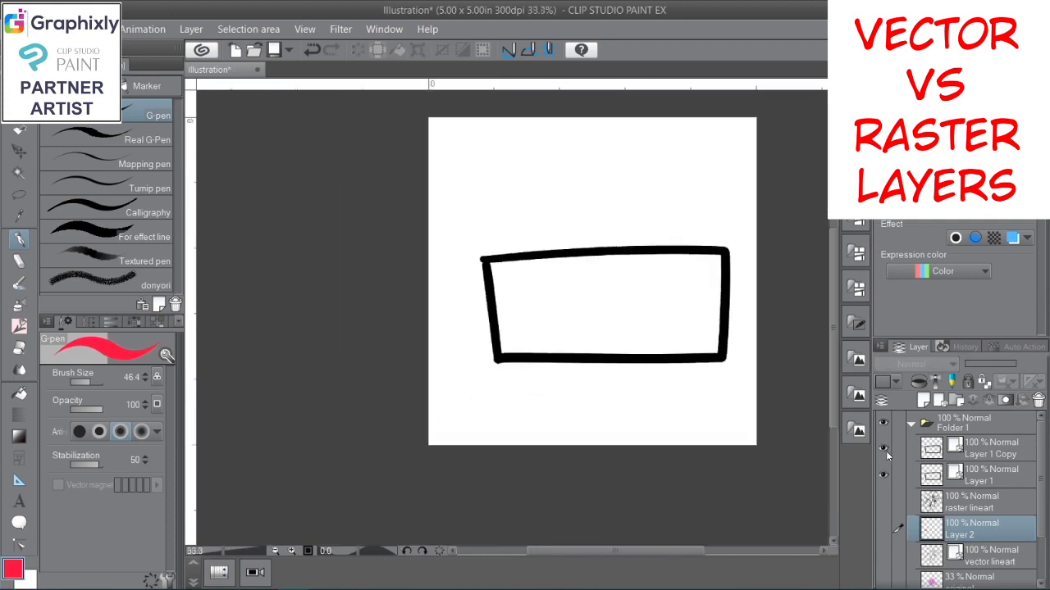
- Move the Layer 1 Copy rectangle to the canvas's upper half and the Layer 1 rectangle below it, leaving a gap between them
left_click(934, 438)
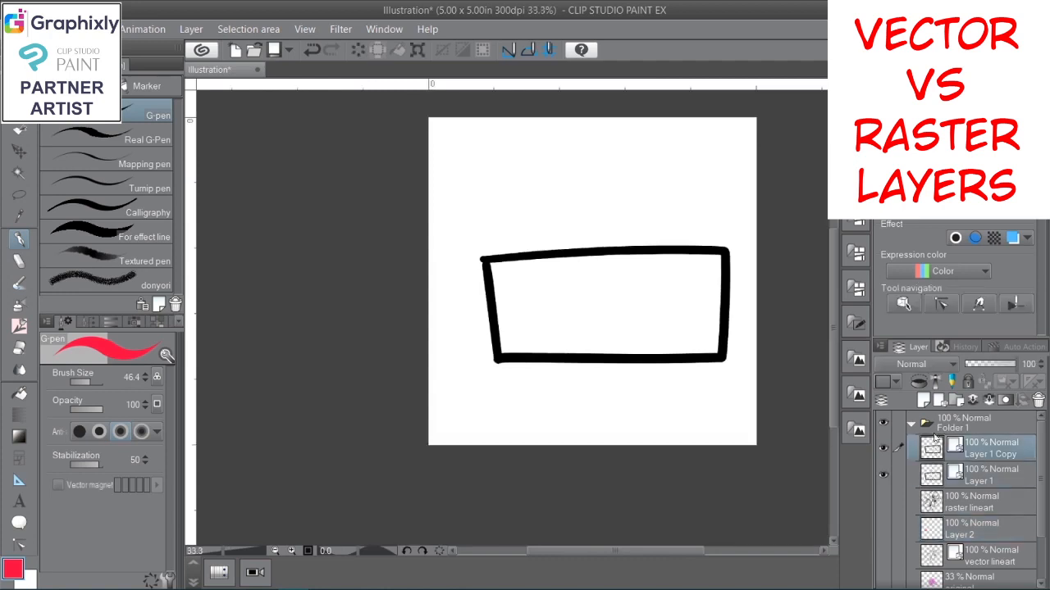
left_click(21, 151)
left_click_drag(720, 320, 702, 201)
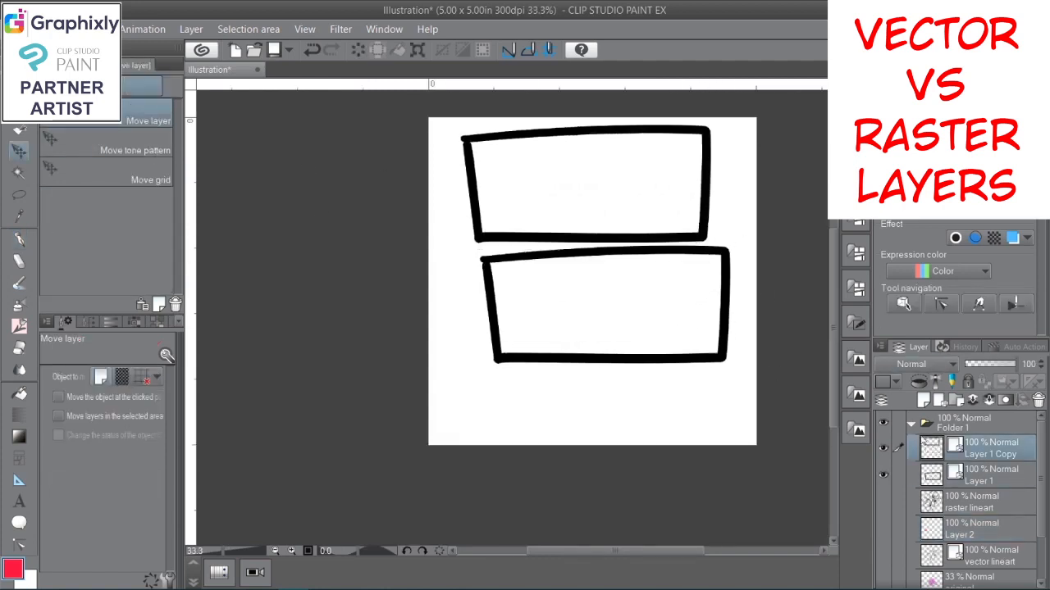
left_click(935, 477)
left_click_drag(732, 356, 722, 405)
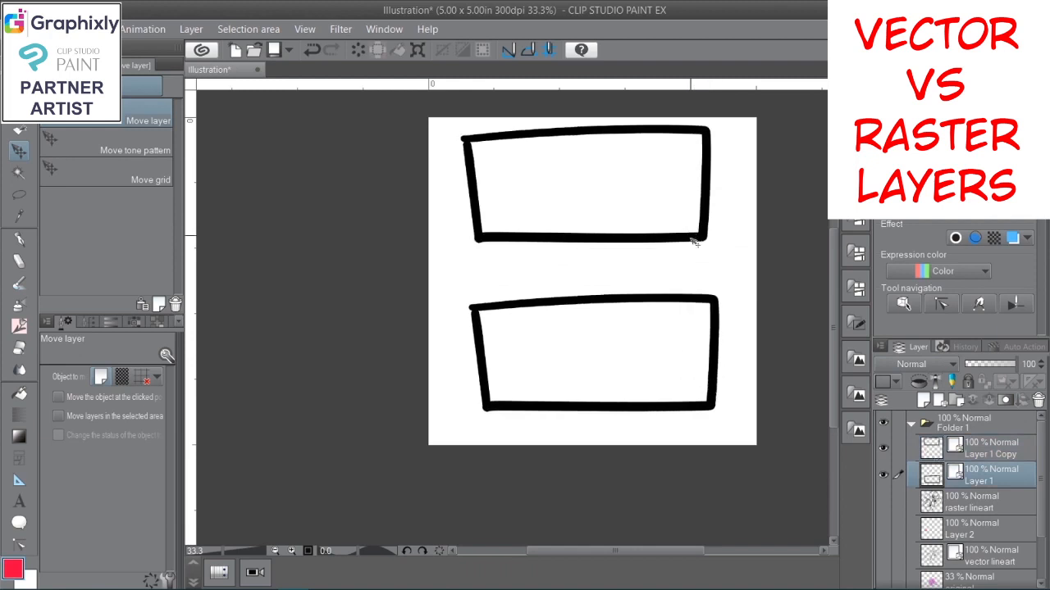
left_click(702, 234, "ctrl+shift")
left_click_drag(703, 233, 705, 257)
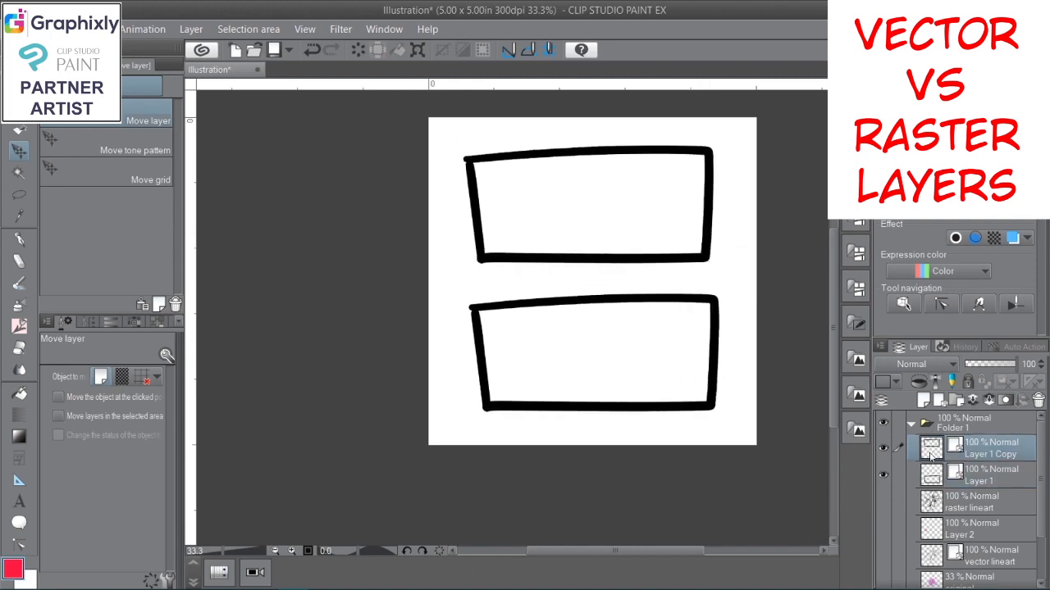
- Rasterize Layer 1 Copy and nudge both rectangles so they line up one above the other
left_click(880, 347)
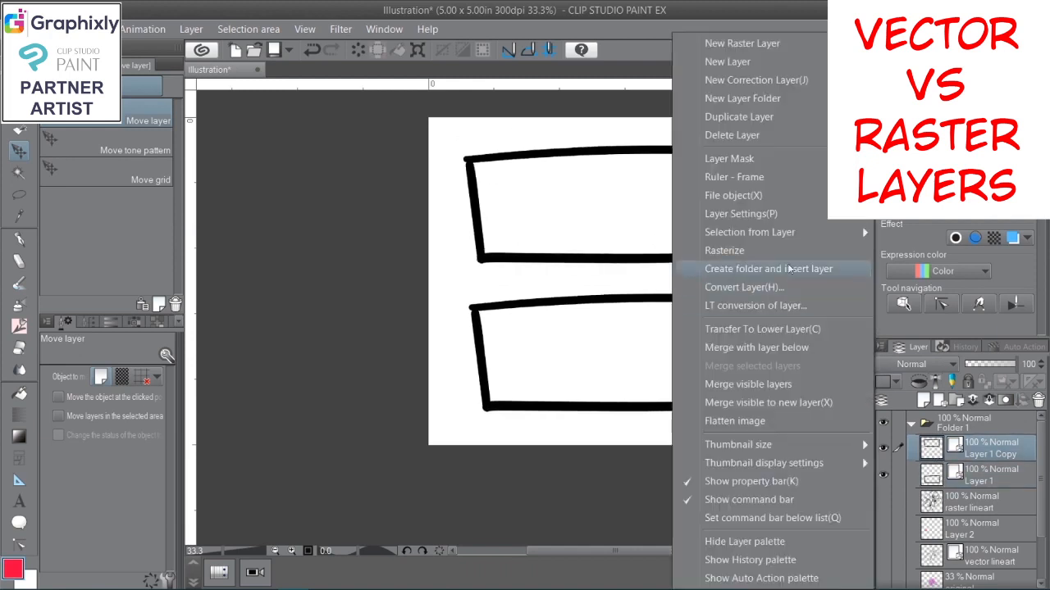
left_click(733, 259)
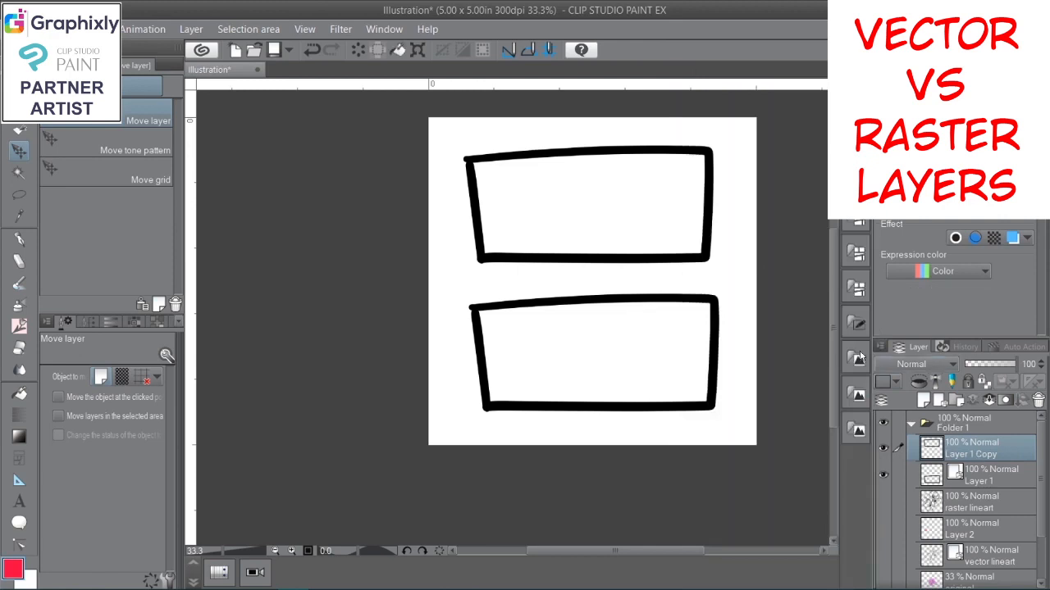
left_click_drag(700, 209, 689, 221)
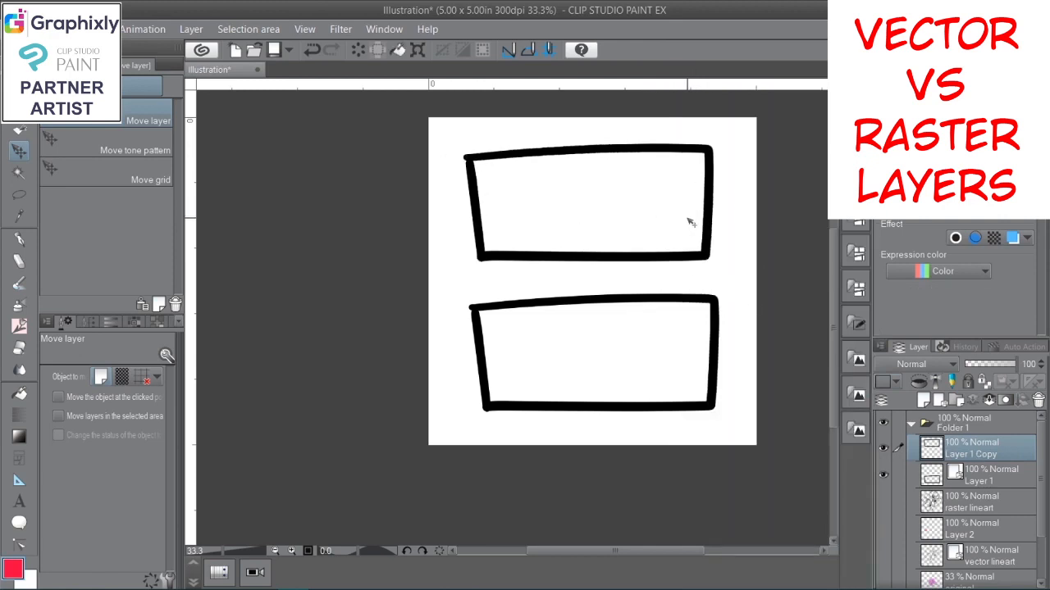
left_click(717, 403)
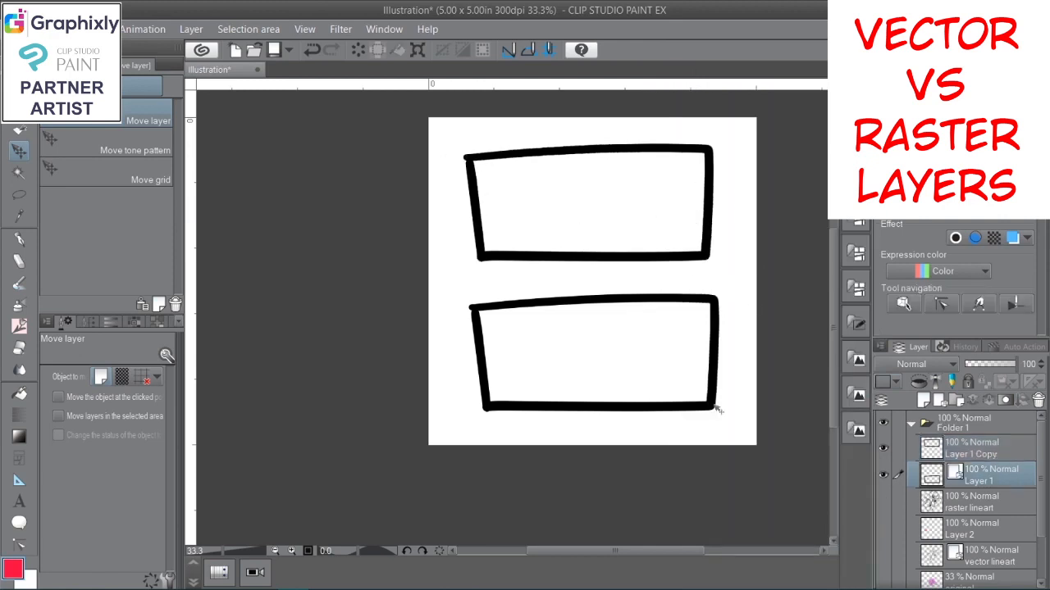
left_click_drag(717, 403, 703, 394)
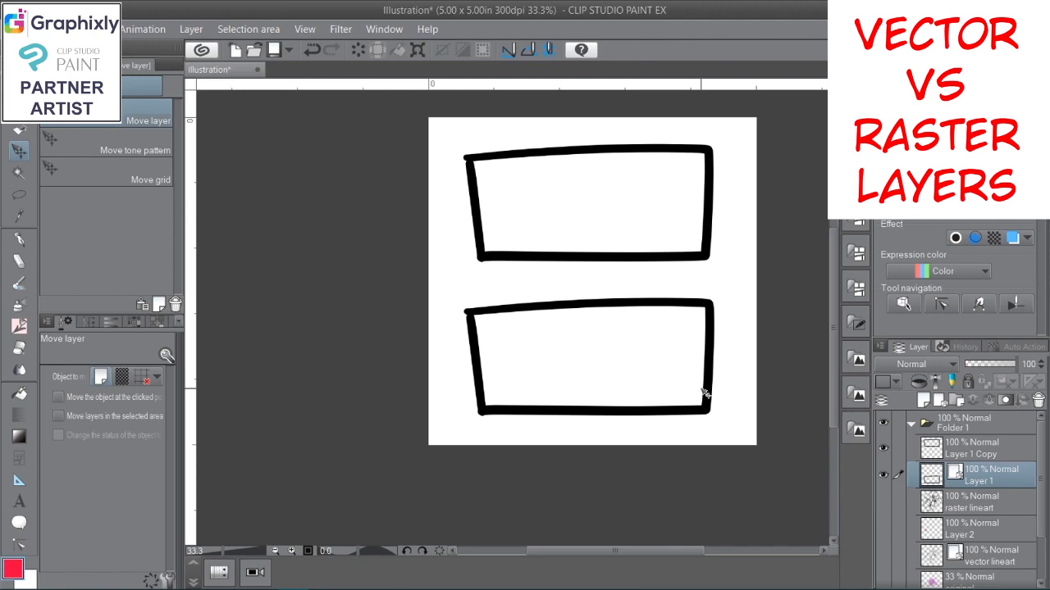
- Squeeze the rasterized rectangle on Layer 1 Copy horizontally into a narrow upright shape, keeping its height
left_click(945, 448)
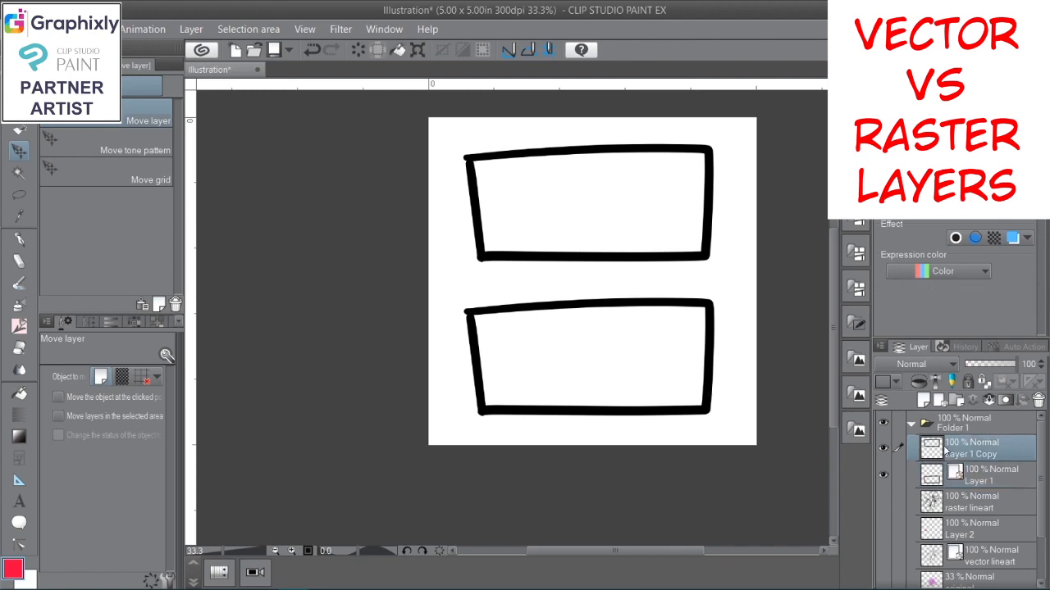
key("ctrl+t")
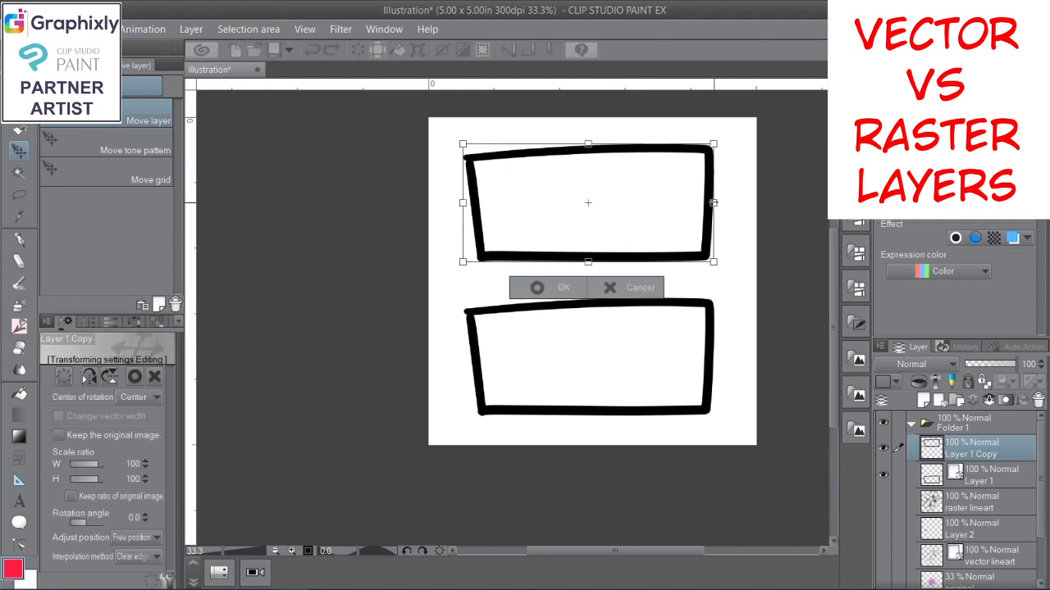
left_click_drag(711, 203, 516, 211)
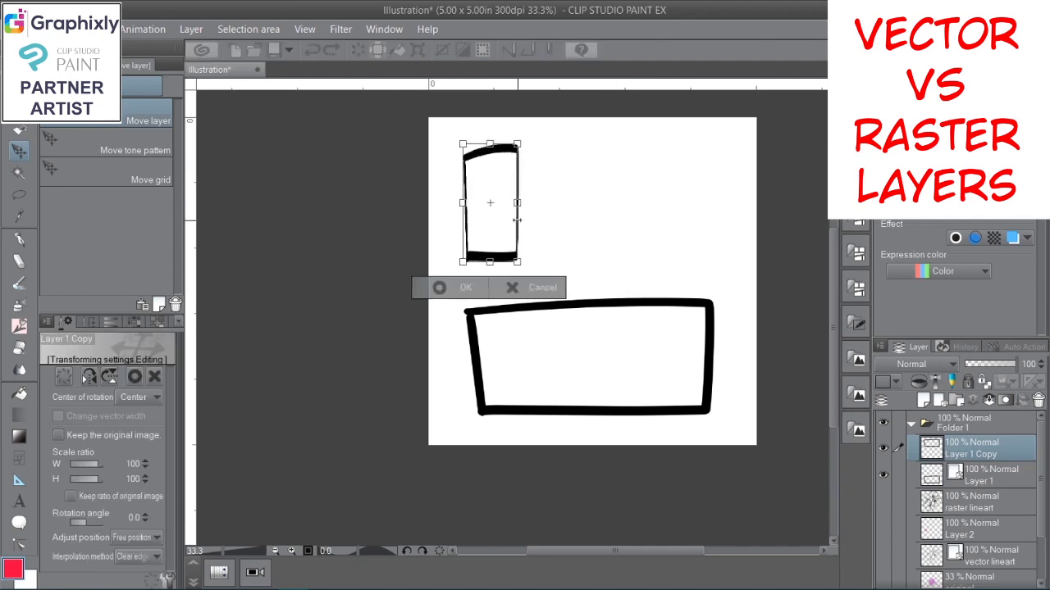
left_click(469, 281)
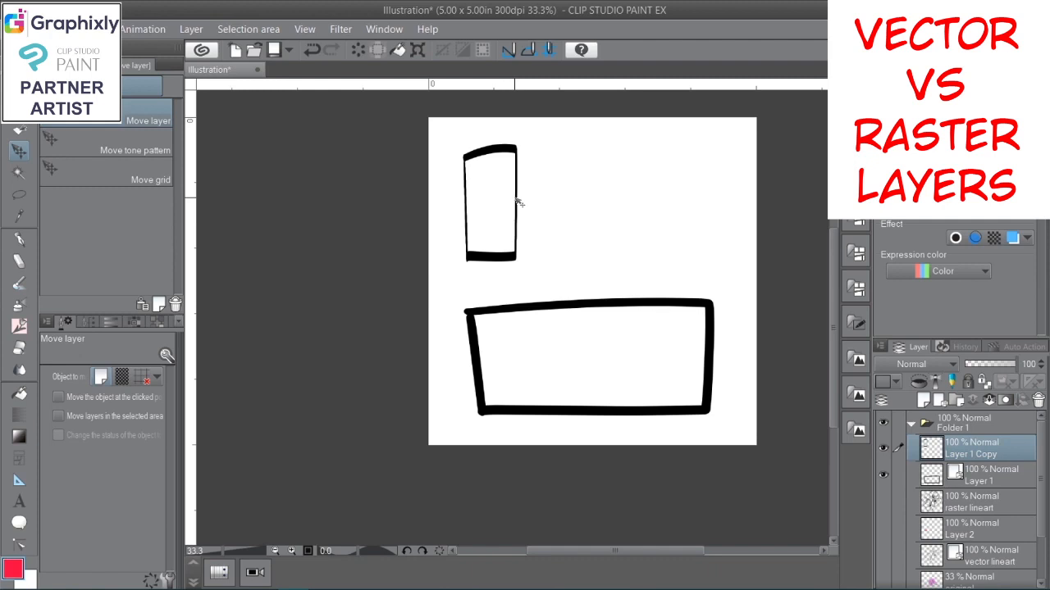
- Scale the vector rectangle on Layer 1 to 22% width while keeping its height at 100%
left_click(936, 478)
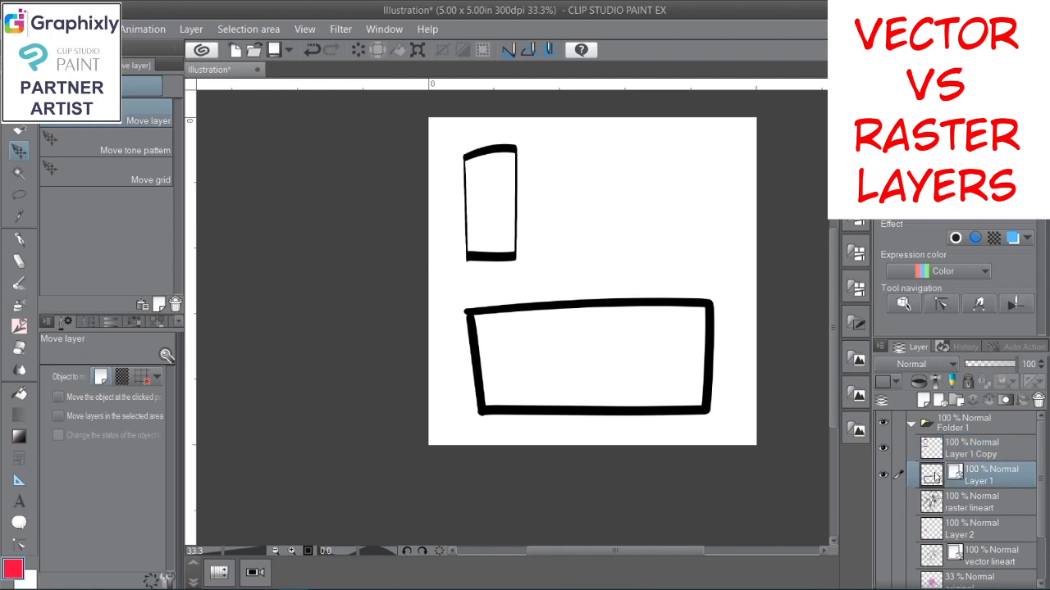
key("ctrl+t")
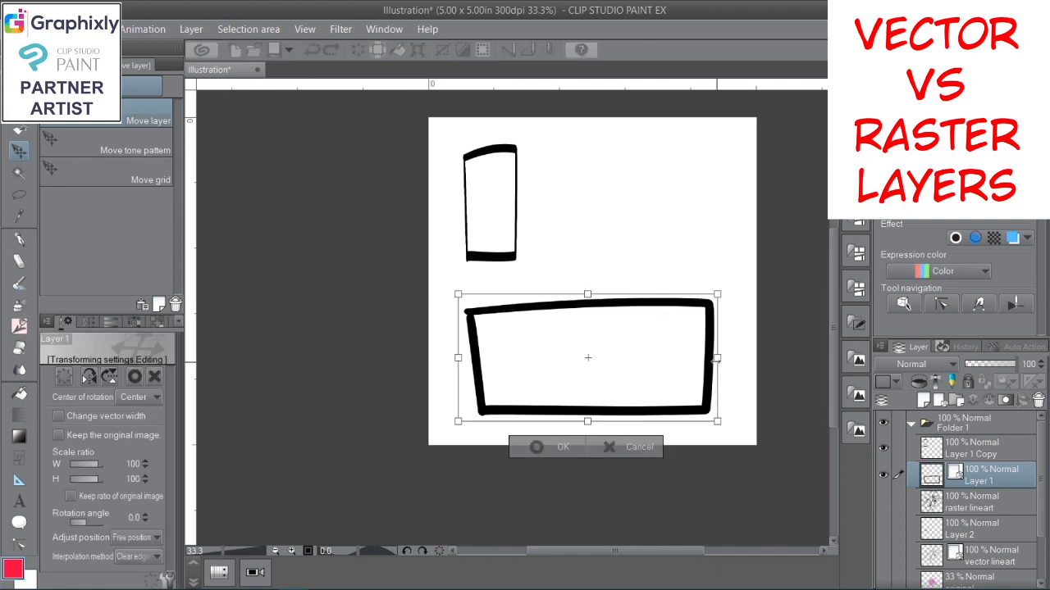
left_click_drag(717, 357, 519, 357)
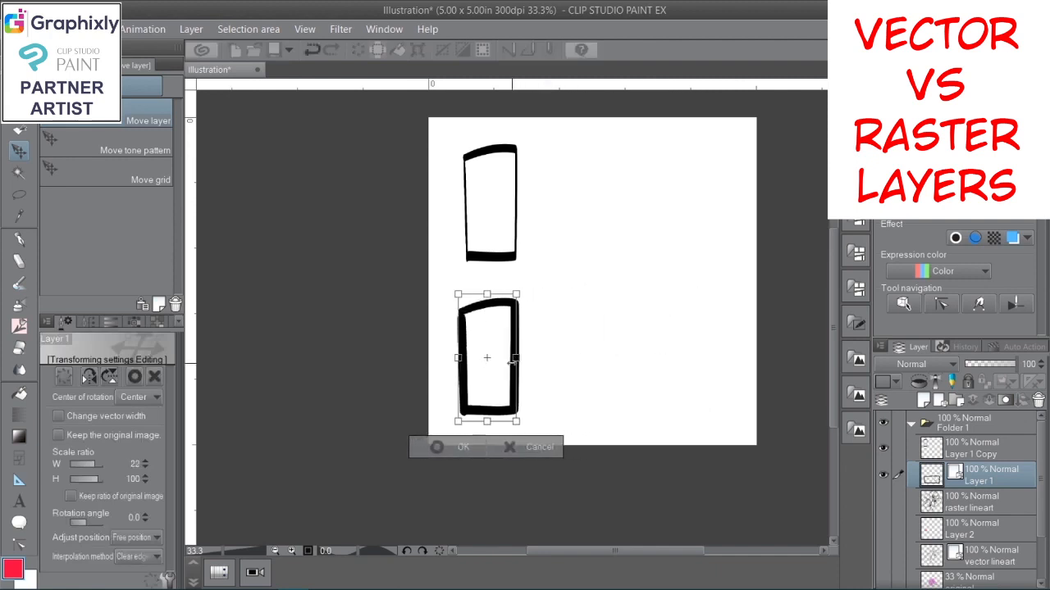
left_click(467, 446)
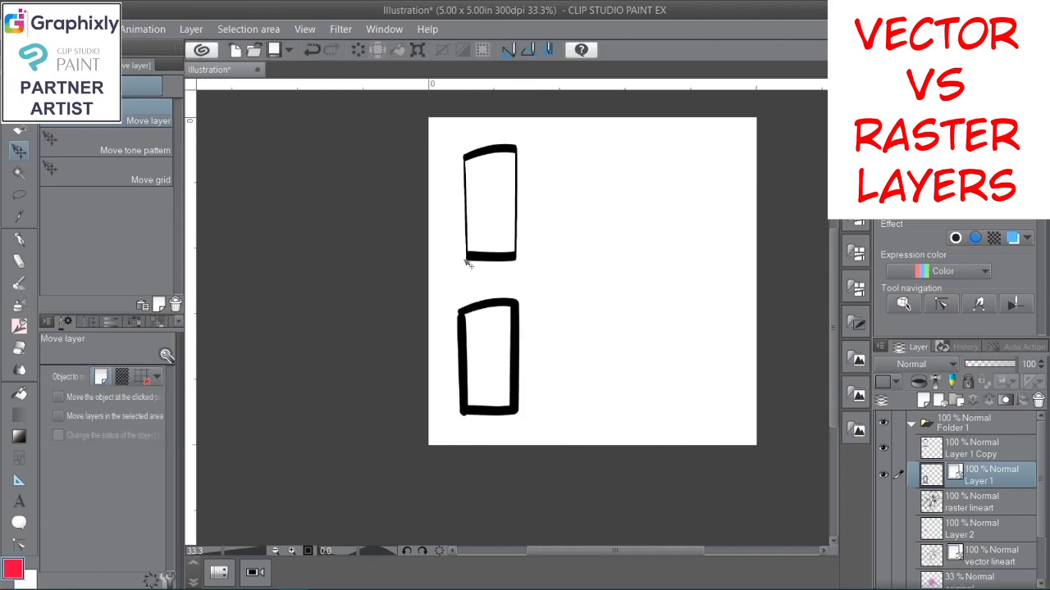
- Move the narrowed vector rectangle beside the raster one and compare their line thickness up close
left_click_drag(515, 361, 588, 204)
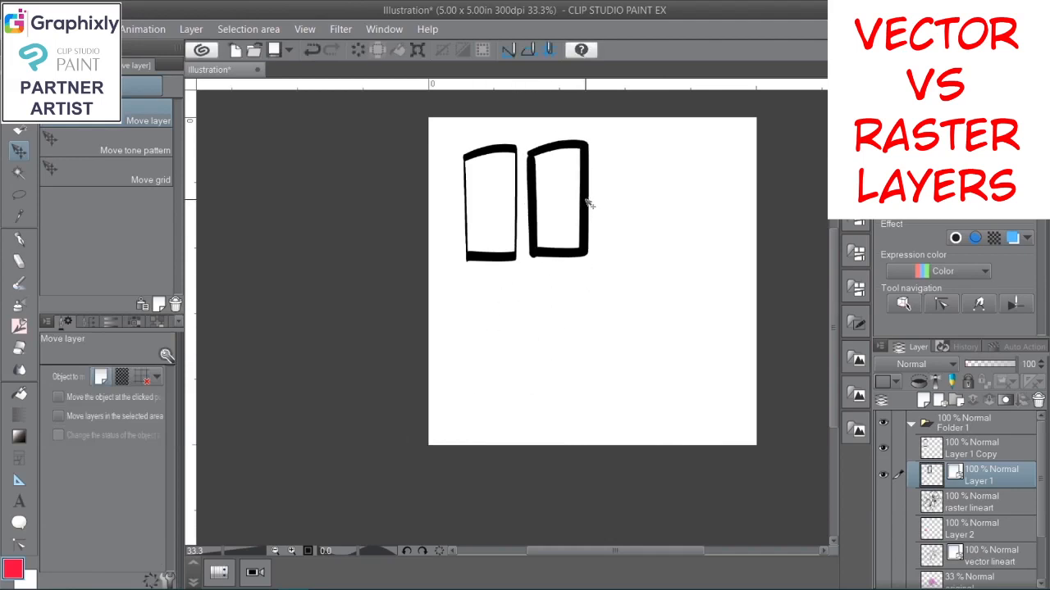
scroll(589, 203, "up", 2)
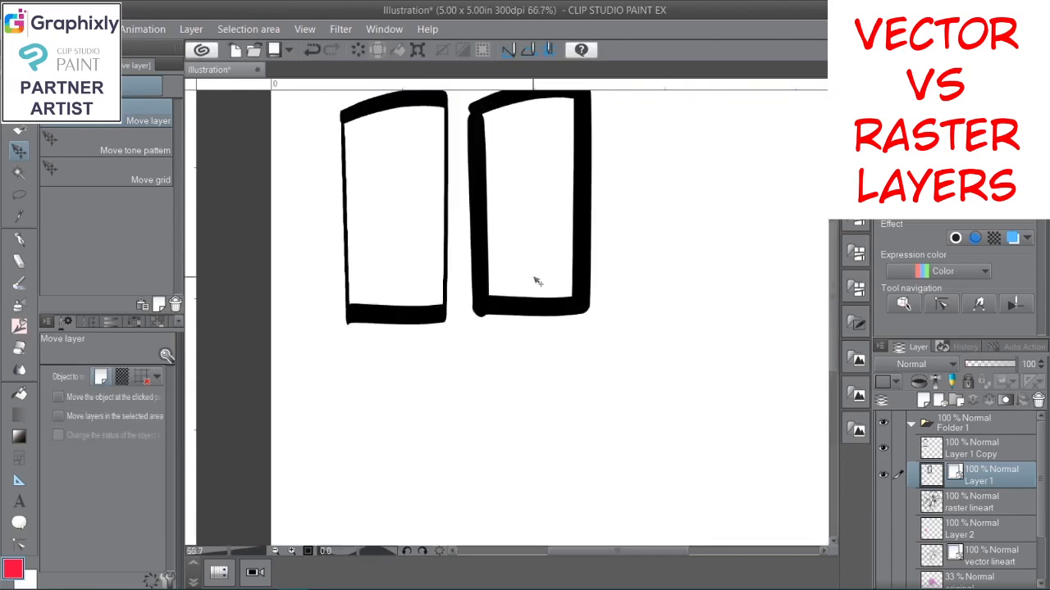
mouse_move(532, 271)
left_mouse_down()
mouse_move(635, 394)
mouse_move(643, 387)
left_mouse_up()
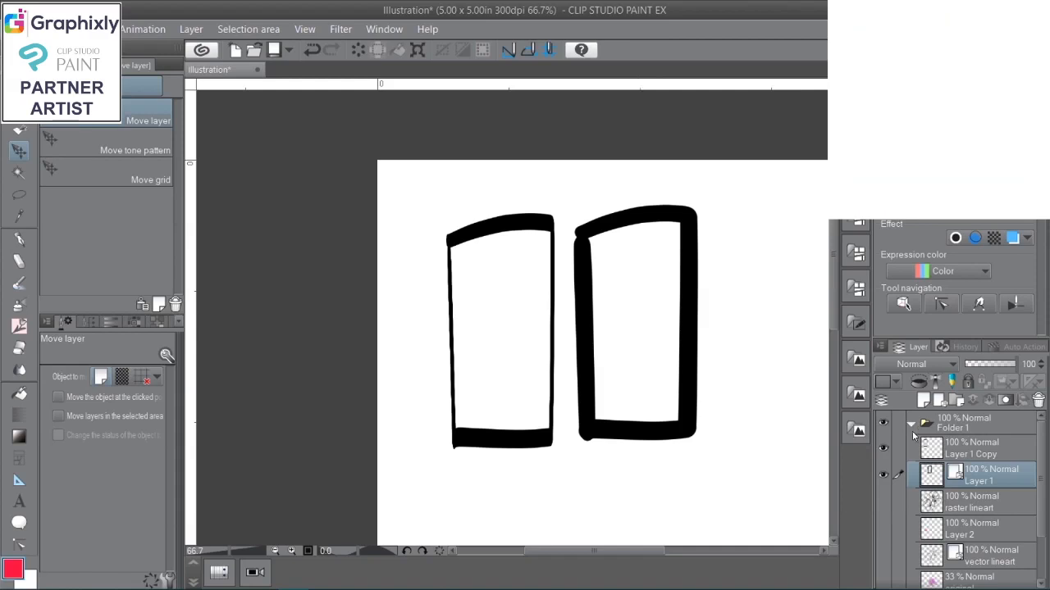
- Collapse and hide Folder 1, and prepare an empty raster layer above it with a black G-pen at size 125
left_click(910, 423)
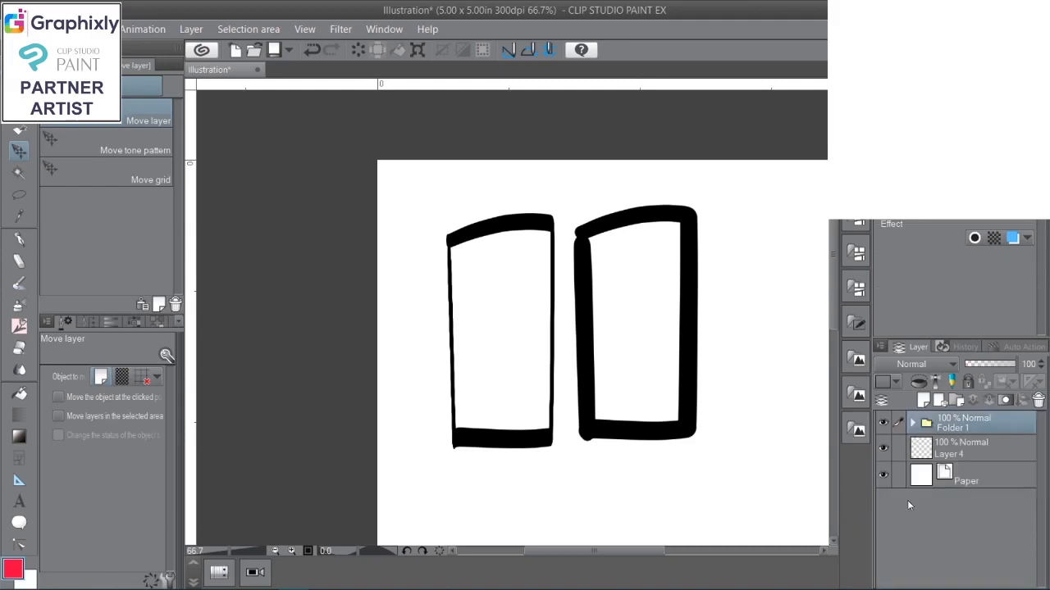
left_click(883, 450)
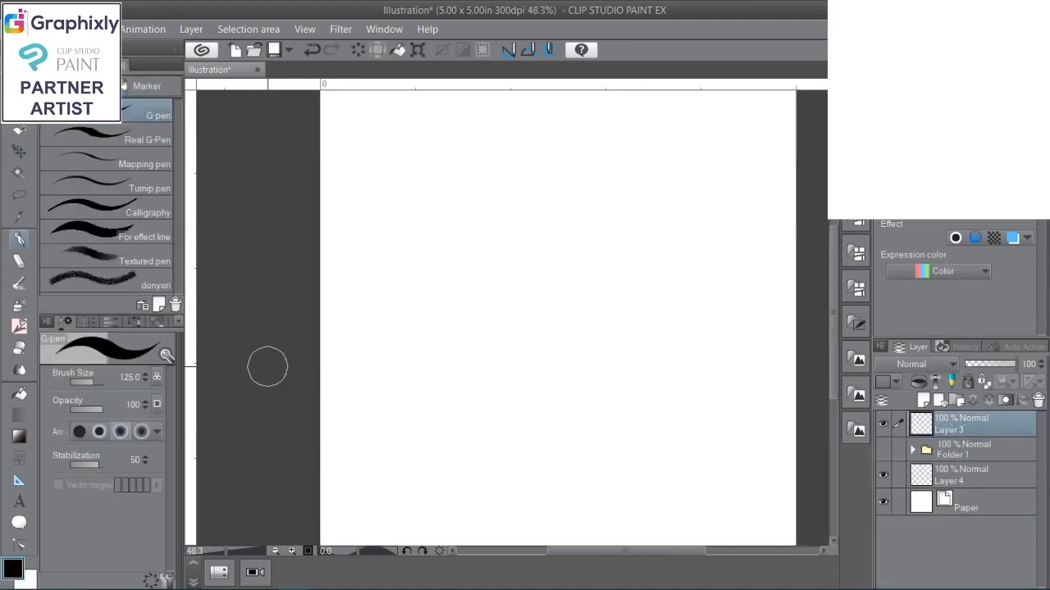
left_click_drag(591, 550, 605, 553)
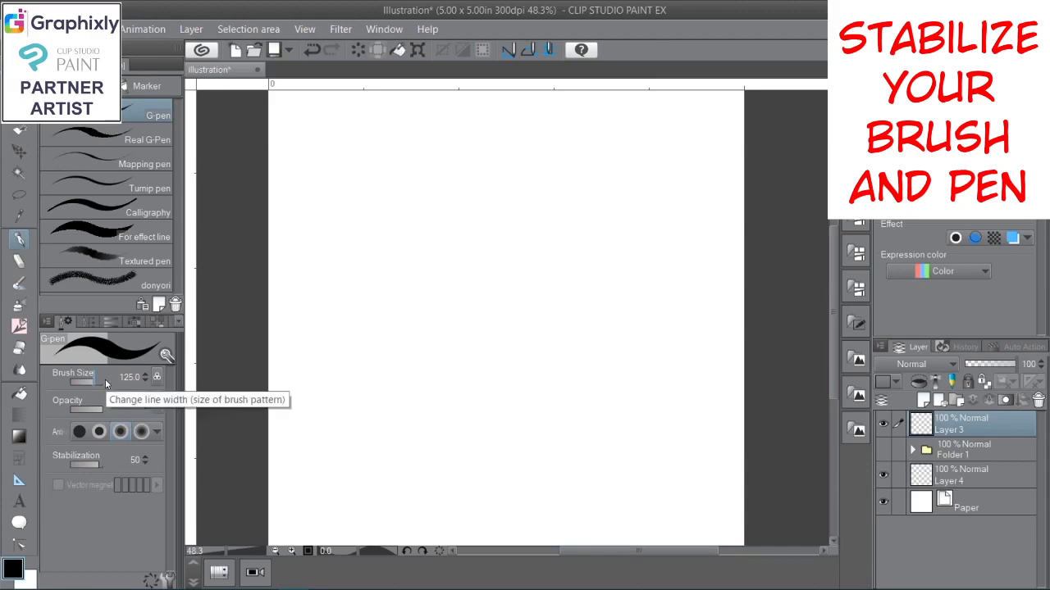
- Set the G-pen's stabilization to 0 and draw several long curved test strokes on the blank canvas
left_click_drag(94, 468, 87, 463)
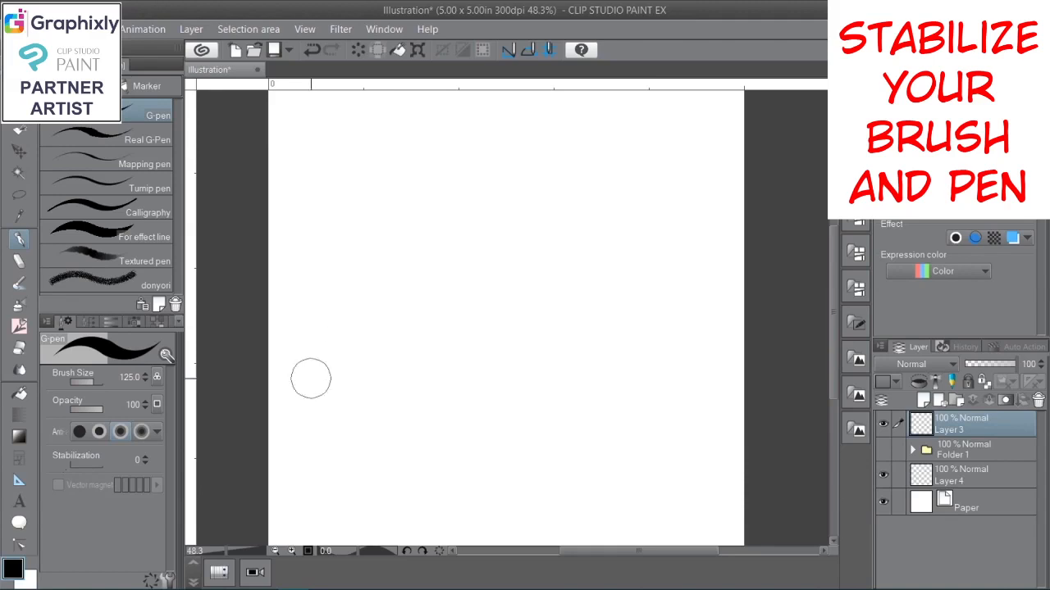
mouse_move(298, 420)
left_mouse_down()
mouse_move(403, 176)
mouse_move(570, 150)
left_mouse_up()
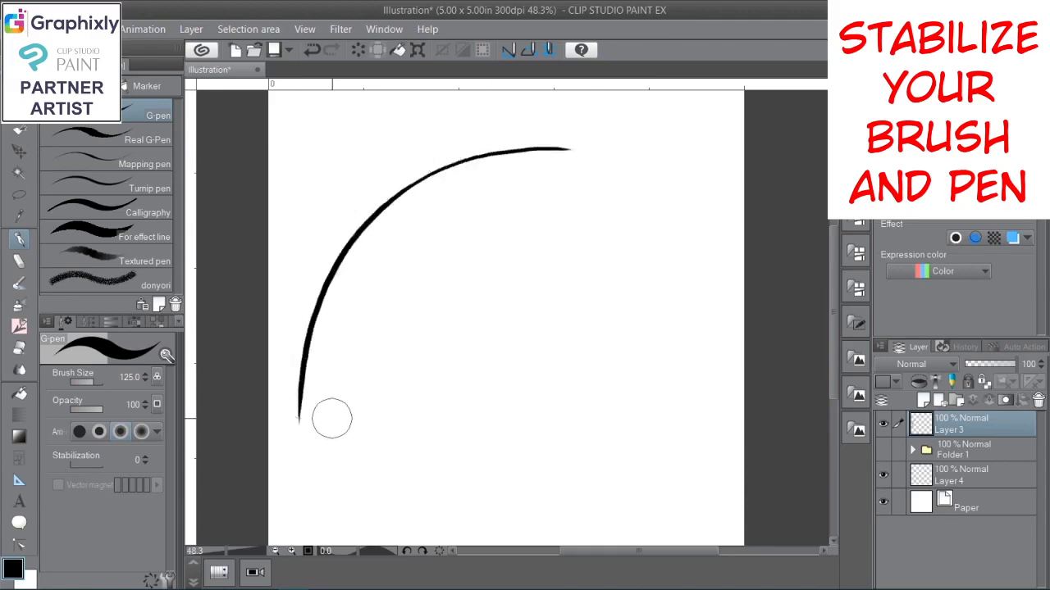
mouse_move(330, 417)
left_mouse_down()
mouse_move(488, 202)
mouse_move(635, 183)
left_mouse_up()
mouse_move(464, 229)
left_mouse_down()
mouse_move(353, 365)
mouse_move(352, 500)
left_mouse_up()
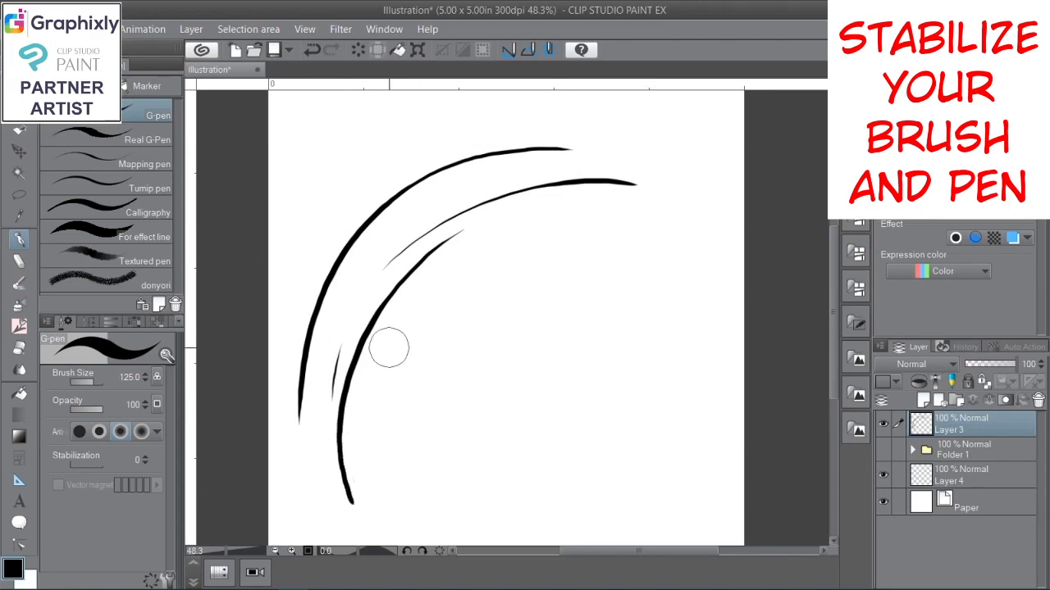
- Examine the unstabilized curves at 100% zoom and draw a short, slow test stroke beside the lower end of the long curve
scroll(389, 348, "up", 3)
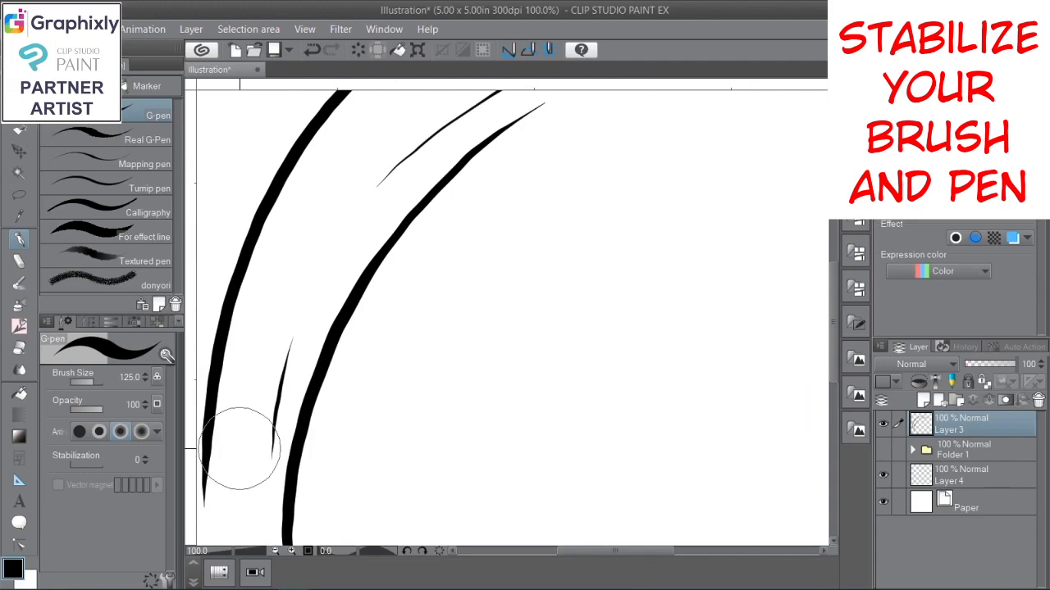
left_click_drag(512, 228, 304, 471)
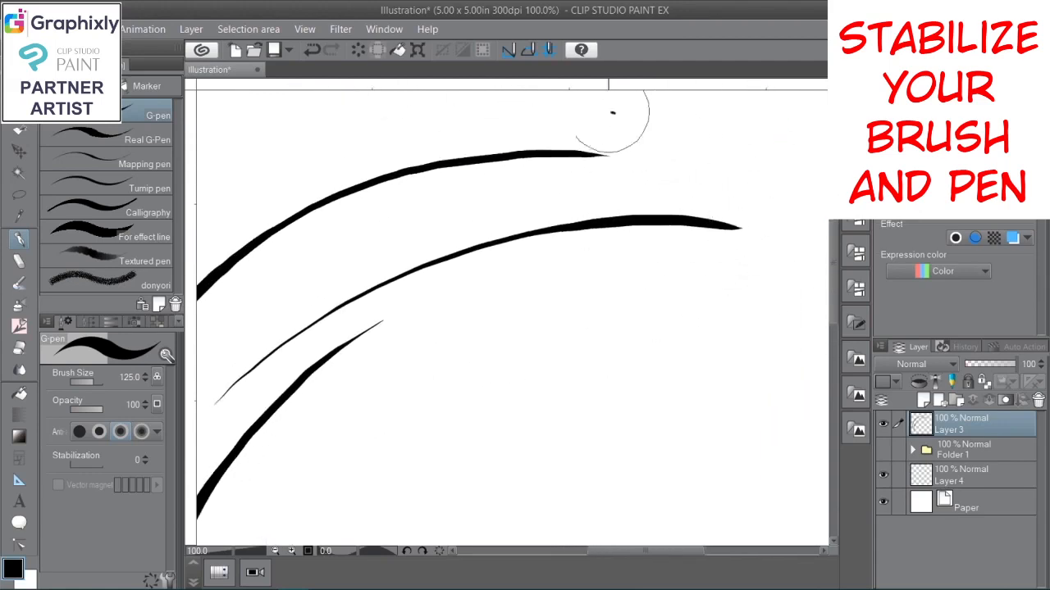
left_click_drag(611, 107, 643, 162)
key("ctrl+z")
left_click_drag(475, 417, 738, 211)
left_click_drag(524, 426, 519, 226)
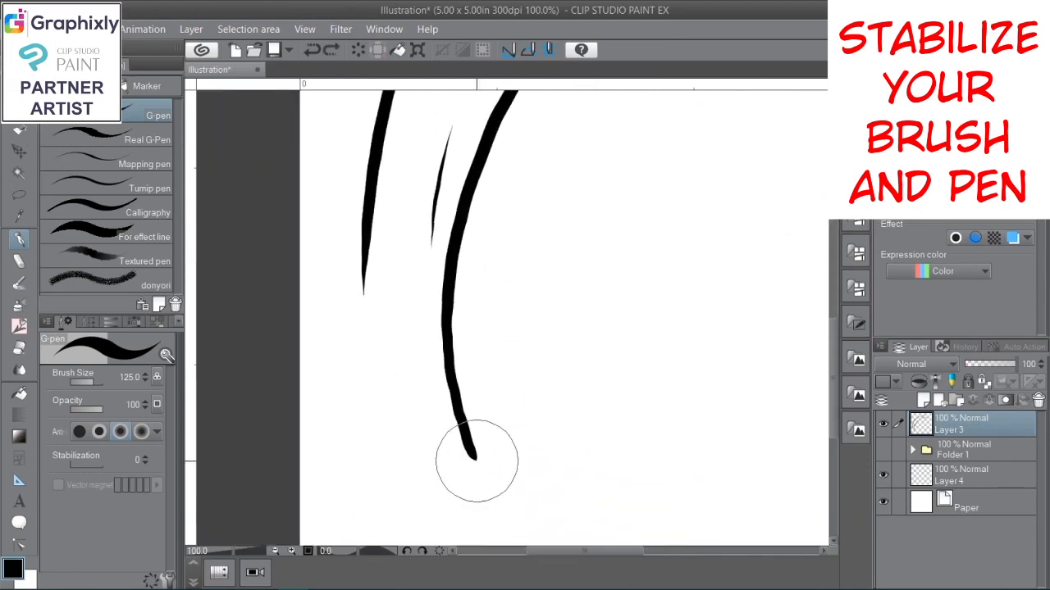
left_click_drag(503, 403, 546, 488)
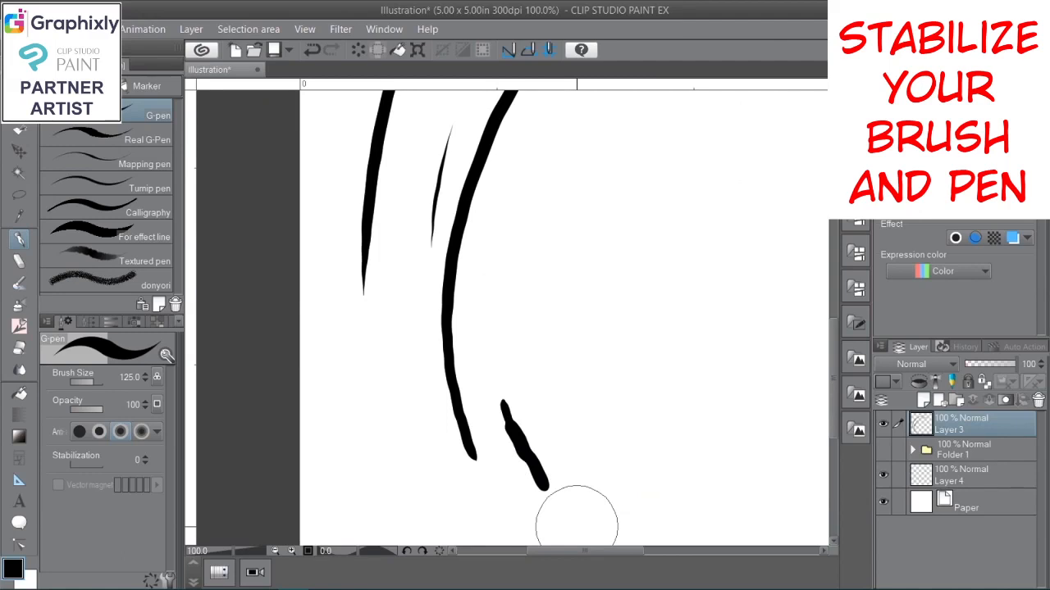
- Set the G-pen's stabilization to 100 and draw a long thin arc with a thick spiral beneath it
left_click_drag(74, 465, 149, 475)
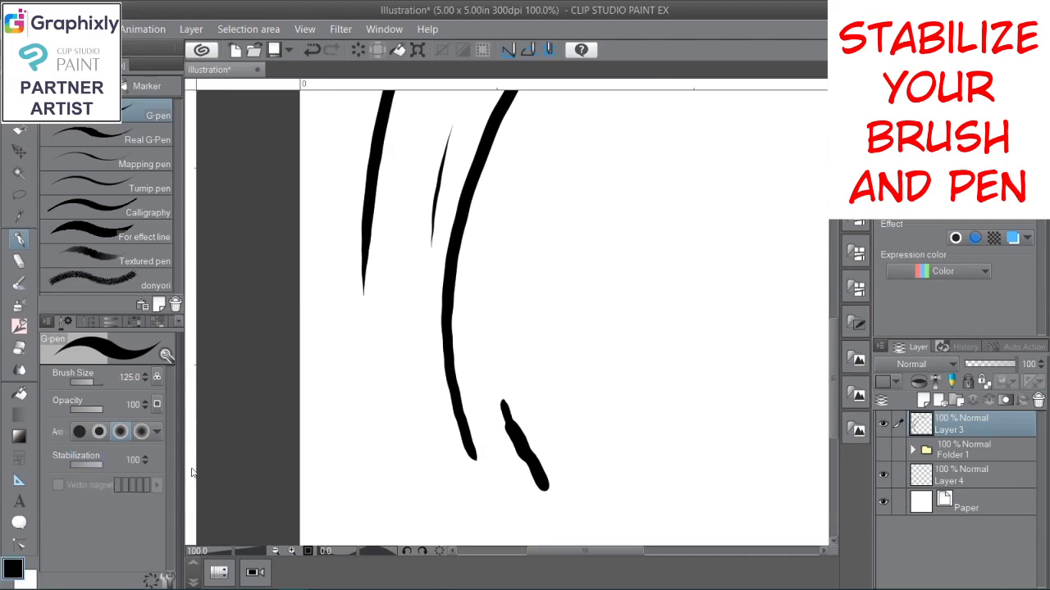
key("ctrl+minus")
left_click_drag(614, 251, 430, 366)
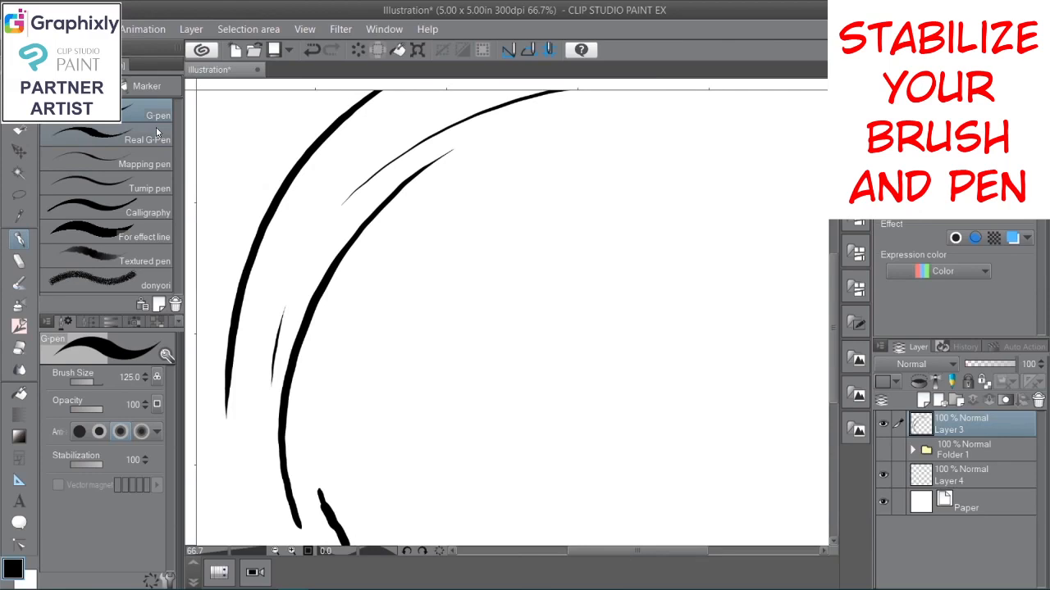
mouse_move(392, 469)
left_mouse_down()
mouse_move(391, 446)
mouse_move(530, 204)
mouse_move(755, 235)
mouse_move(779, 197)
left_mouse_up()
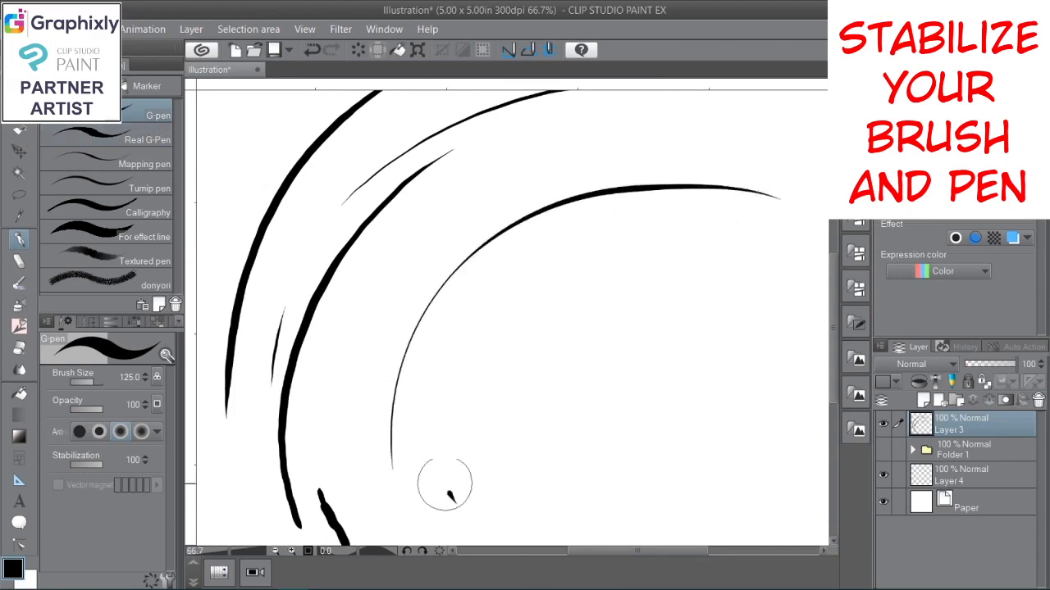
mouse_move(445, 484)
left_mouse_down()
mouse_move(453, 361)
mouse_move(571, 272)
mouse_move(686, 310)
mouse_move(660, 439)
mouse_move(514, 426)
mouse_move(581, 334)
mouse_move(587, 394)
mouse_move(573, 343)
left_mouse_up()
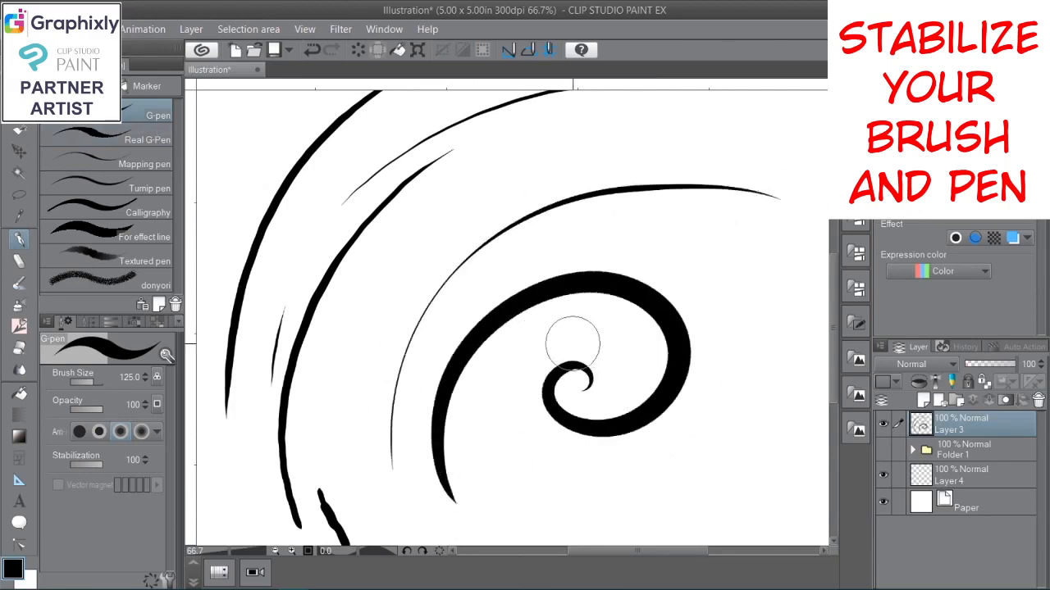
- Draw more stabilized strokes: a thin arc above the spiral, a large loop around it, a short outer line and a very thick arc
mouse_move(593, 134)
left_mouse_down()
mouse_move(359, 342)
mouse_move(447, 543)
left_mouse_up()
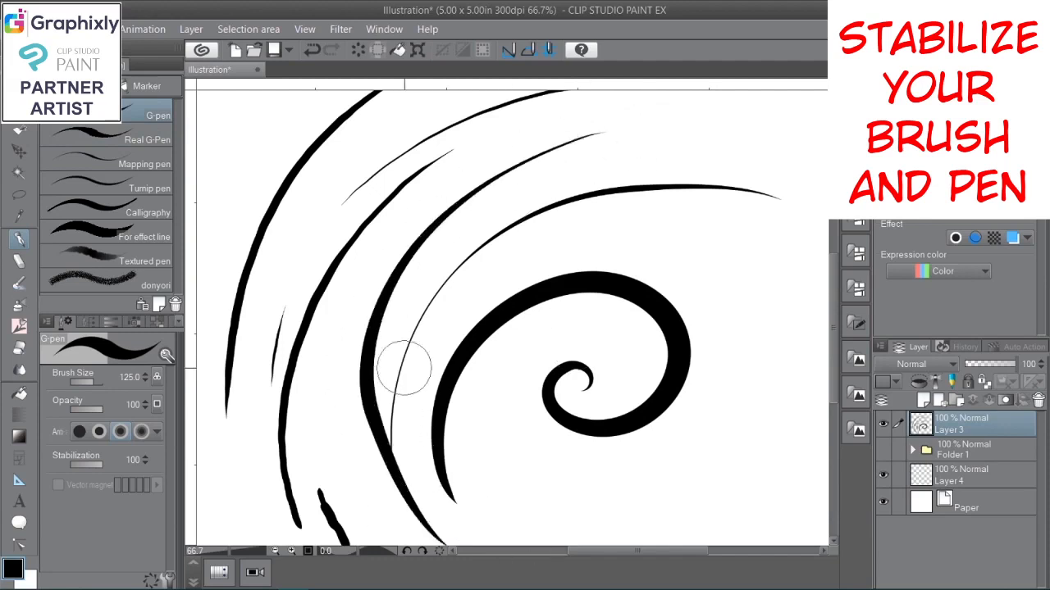
key("ctrl+z")
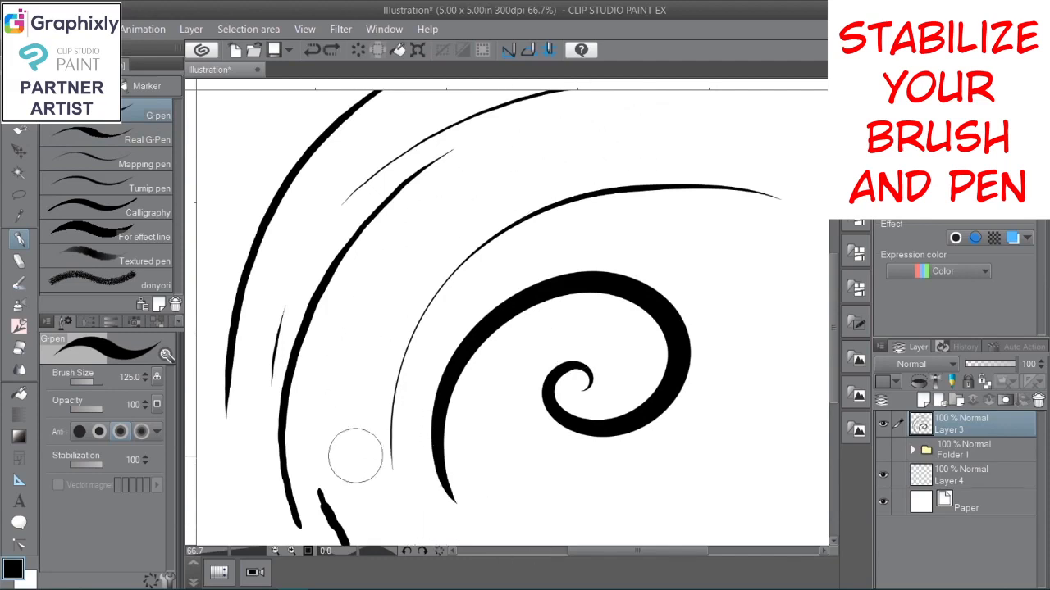
mouse_move(361, 313)
left_mouse_down()
mouse_move(441, 207)
mouse_move(689, 189)
left_mouse_up()
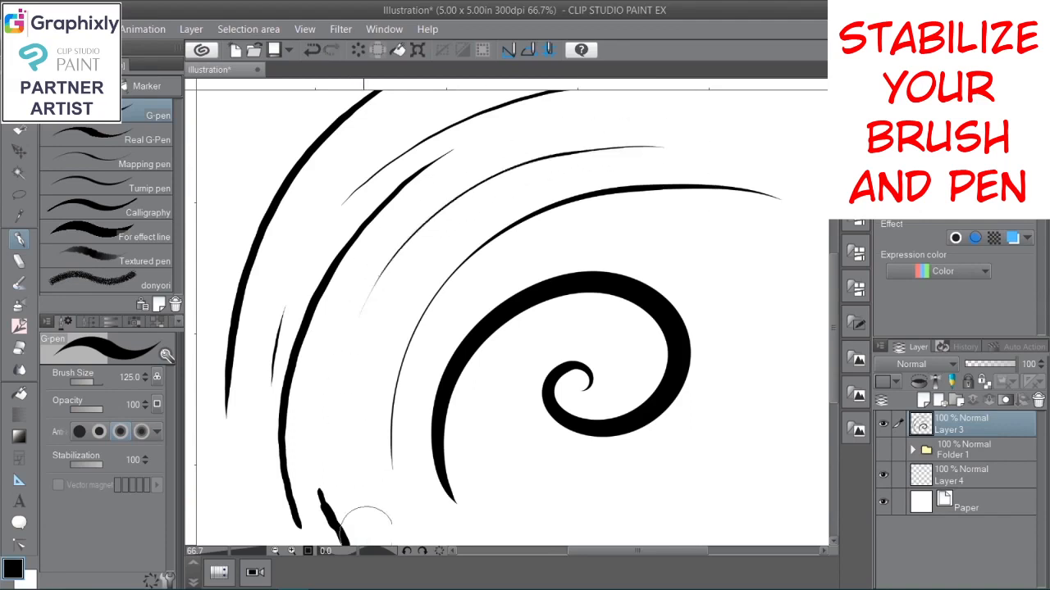
mouse_move(387, 319)
left_mouse_down()
mouse_move(514, 202)
mouse_move(763, 330)
mouse_move(604, 489)
mouse_move(485, 388)
left_mouse_up()
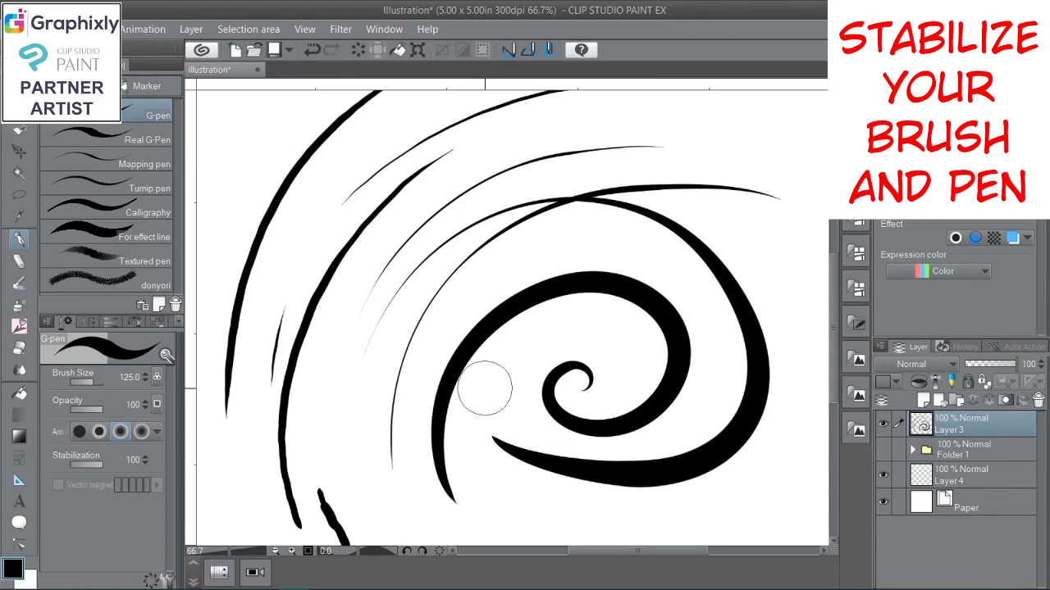
mouse_move(220, 275)
left_mouse_down()
mouse_move(233, 166)
mouse_move(265, 130)
left_mouse_up()
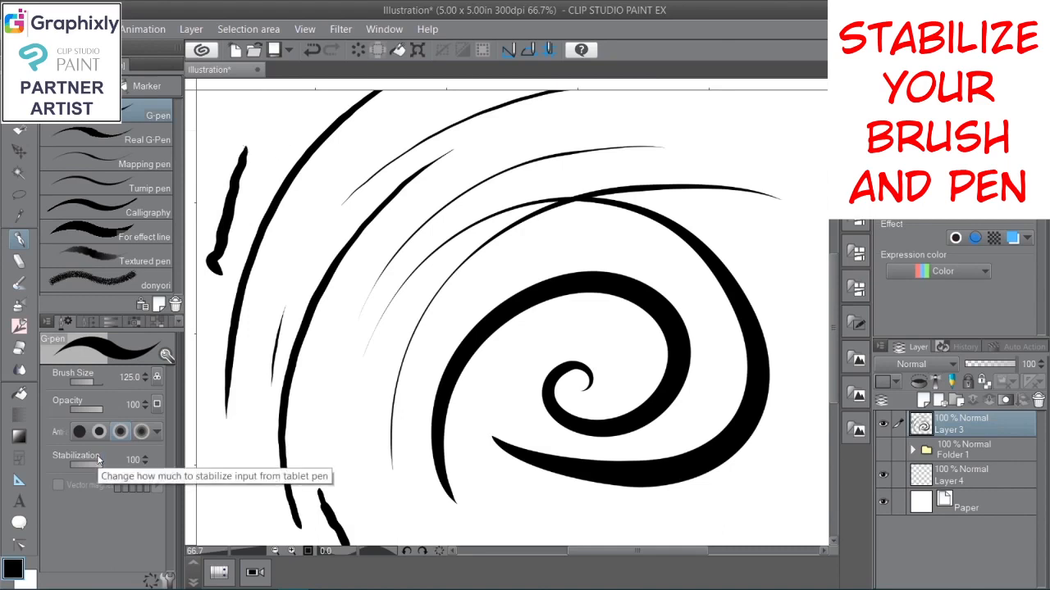
mouse_move(317, 445)
left_mouse_down()
mouse_move(374, 318)
mouse_move(448, 262)
mouse_move(552, 226)
mouse_move(604, 223)
mouse_move(679, 261)
mouse_move(711, 319)
mouse_move(722, 414)
left_mouse_up()
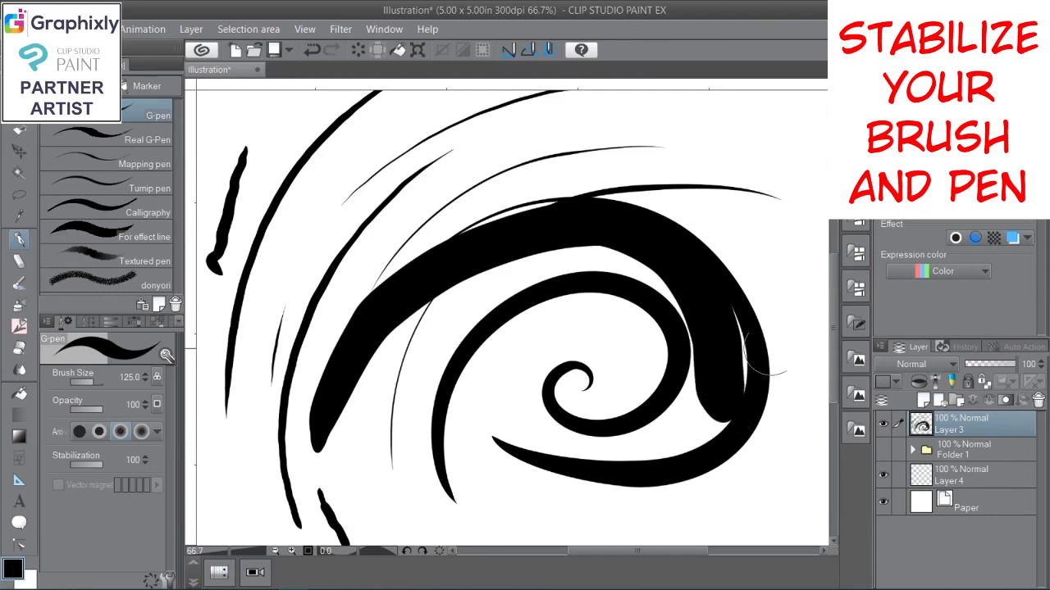
- Hide Layer 3 and add a new vector layer with an empty raster layer above it
left_click(883, 423)
left_click(939, 401)
left_click(925, 400)
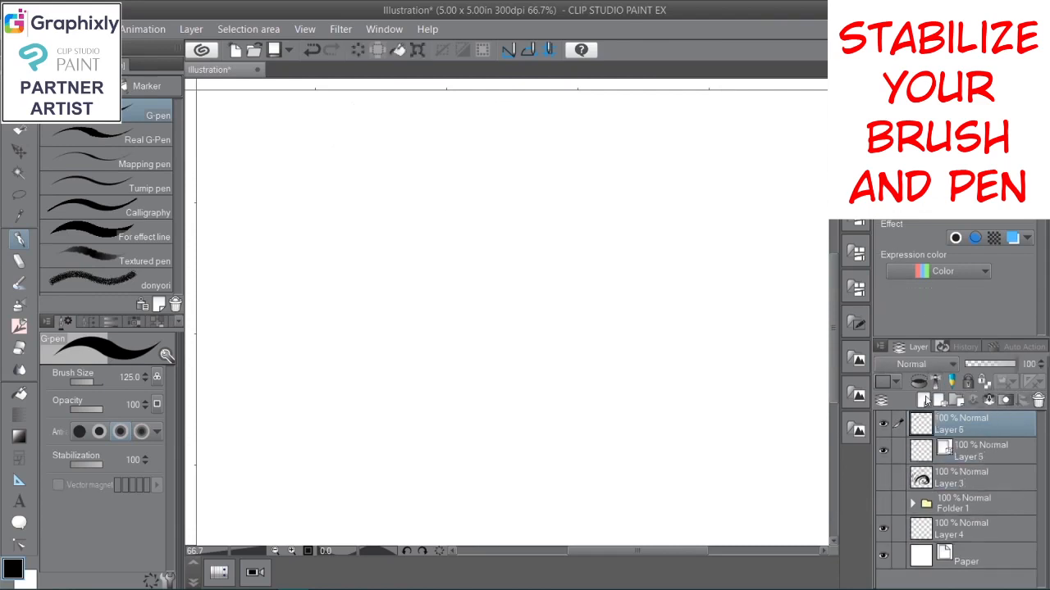
- Draw a long, thick winding stroke across the canvas on the new raster layer, and cross it with thin looping lines
mouse_move(253, 410)
left_mouse_down()
mouse_move(277, 326)
mouse_move(327, 271)
mouse_move(365, 250)
mouse_move(458, 256)
mouse_move(503, 280)
mouse_move(552, 412)
mouse_move(547, 450)
mouse_move(610, 479)
mouse_move(762, 409)
mouse_move(632, 305)
mouse_move(715, 237)
mouse_move(673, 174)
mouse_move(566, 195)
mouse_move(524, 148)
mouse_move(254, 187)
mouse_move(263, 214)
mouse_move(374, 303)
mouse_move(415, 354)
mouse_move(404, 392)
mouse_move(316, 412)
mouse_move(243, 486)
mouse_move(315, 525)
mouse_move(428, 506)
mouse_move(451, 440)
mouse_move(384, 429)
mouse_move(433, 463)
left_mouse_up()
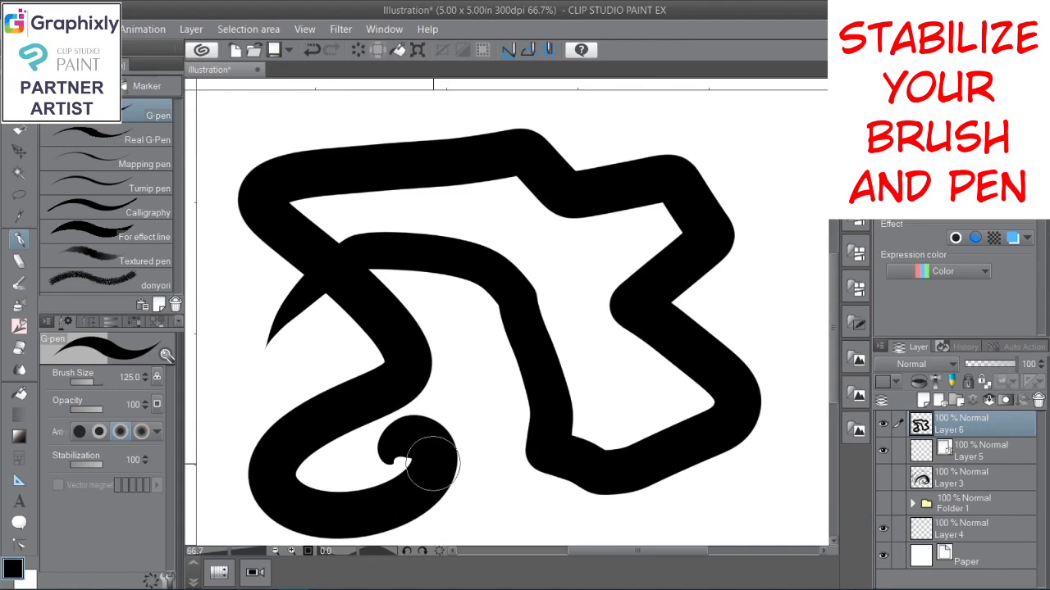
mouse_move(222, 400)
left_mouse_down()
mouse_move(272, 372)
mouse_move(303, 372)
mouse_move(395, 308)
mouse_move(414, 429)
mouse_move(482, 197)
mouse_move(675, 123)
mouse_move(756, 224)
left_mouse_up()
mouse_move(653, 354)
left_mouse_down()
mouse_move(675, 425)
mouse_move(785, 164)
mouse_move(639, 122)
mouse_move(745, 361)
mouse_move(780, 497)
mouse_move(558, 501)
mouse_move(464, 375)
mouse_move(310, 126)
mouse_move(217, 316)
left_mouse_up()
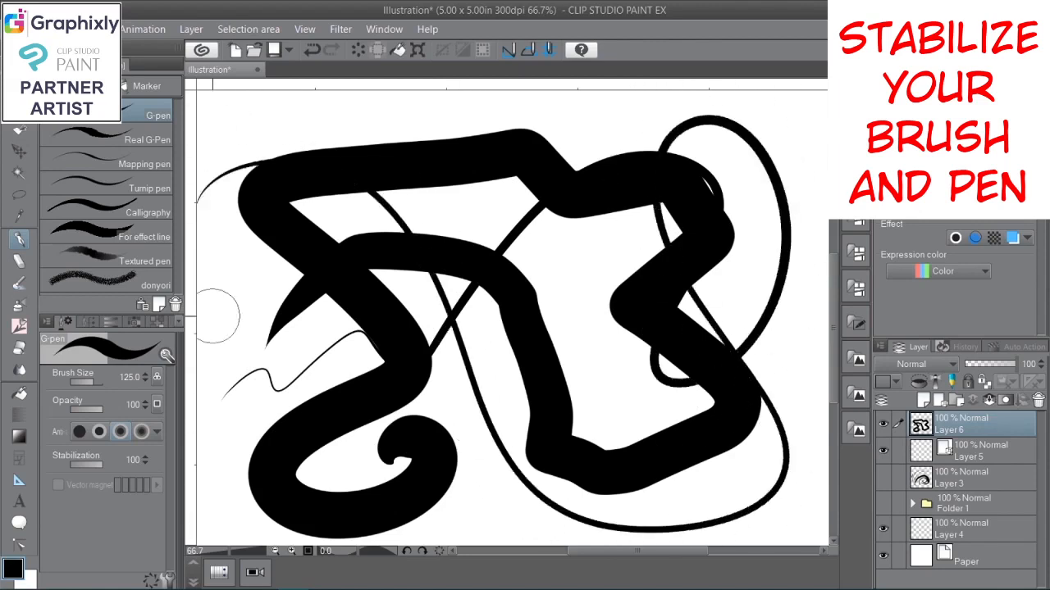
- Hide Layer 6, add a new raster layer and draw seven quick parallel strokes rising diagonally across the canvas
left_click(885, 424)
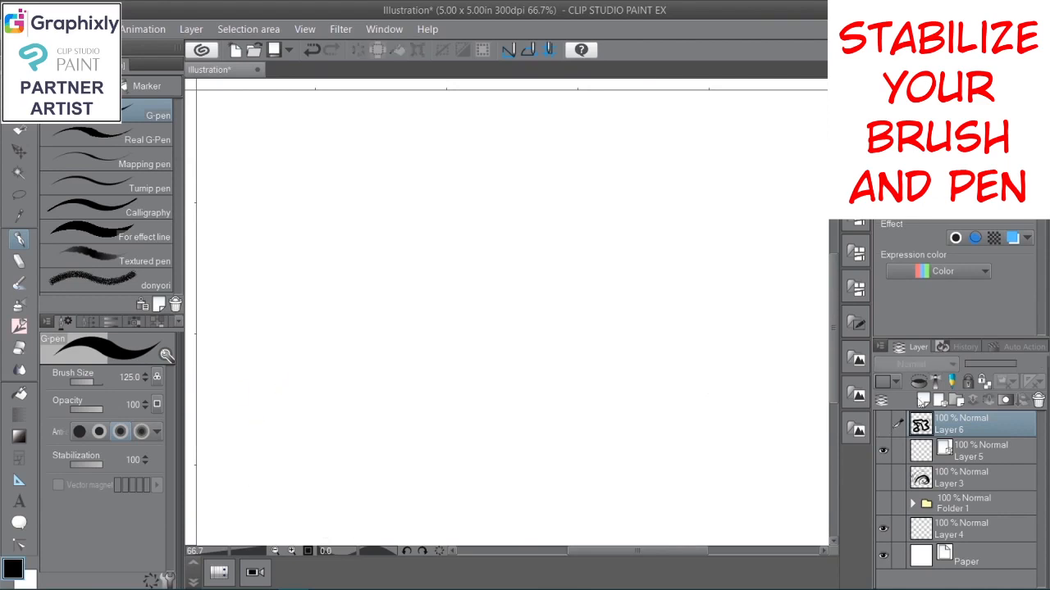
left_click(923, 399)
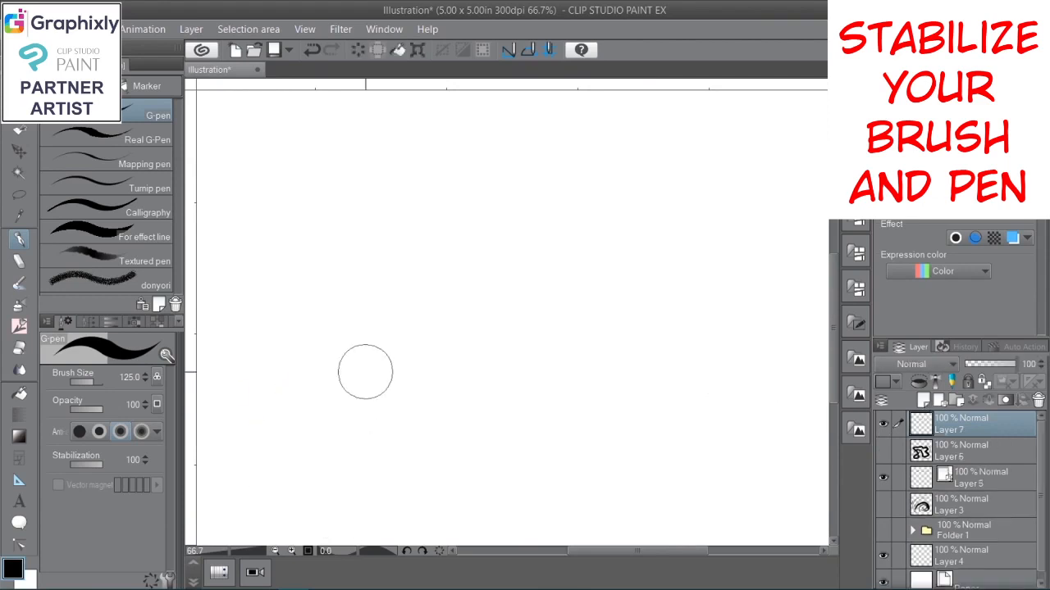
left_click_drag(326, 394, 533, 196)
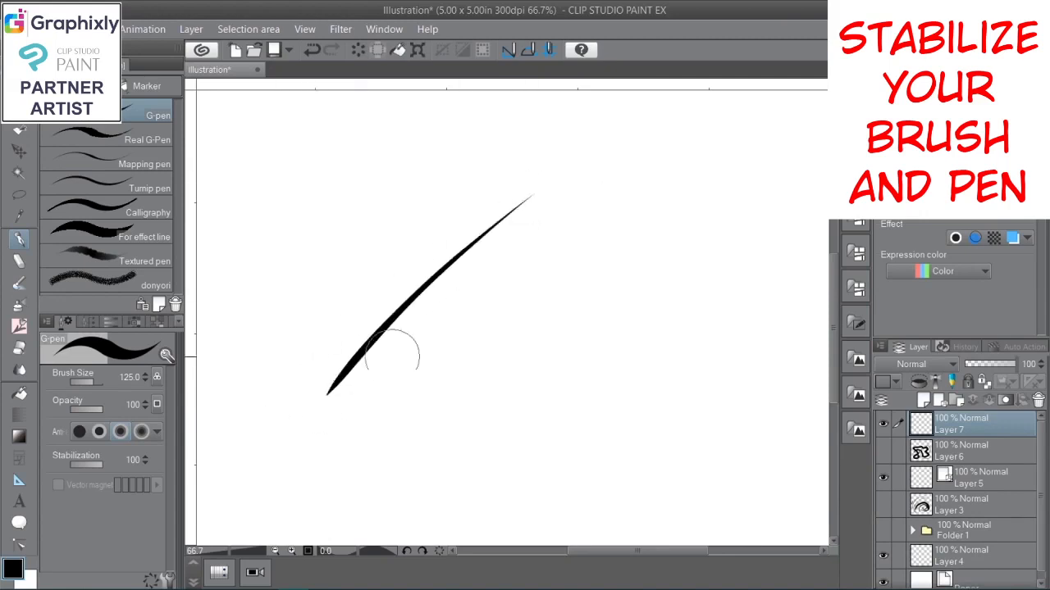
left_click_drag(369, 389, 522, 241)
left_click_drag(406, 402, 550, 271)
left_click_drag(408, 444, 588, 279)
left_click_drag(442, 441, 623, 291)
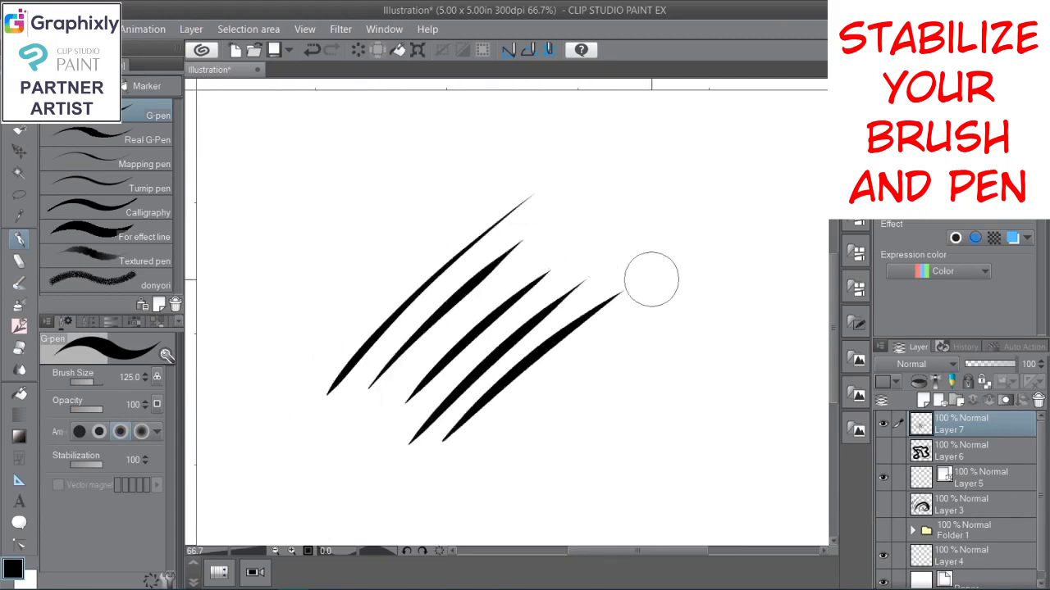
left_click_drag(447, 476, 648, 313)
left_click_drag(465, 499, 717, 327)
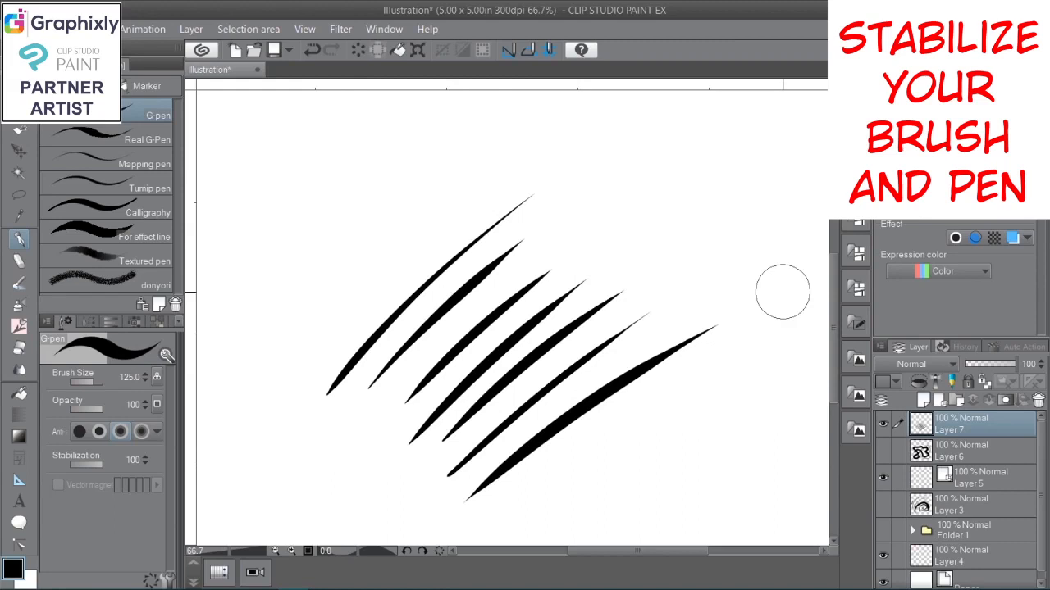
- Cross-hatch the diagonal strokes with six quick parallel strokes running in the opposite direction
left_click_drag(340, 289, 544, 507)
mouse_move(354, 242)
left_mouse_down()
mouse_move(375, 286)
mouse_move(578, 503)
left_mouse_up()
left_click_drag(381, 228, 586, 486)
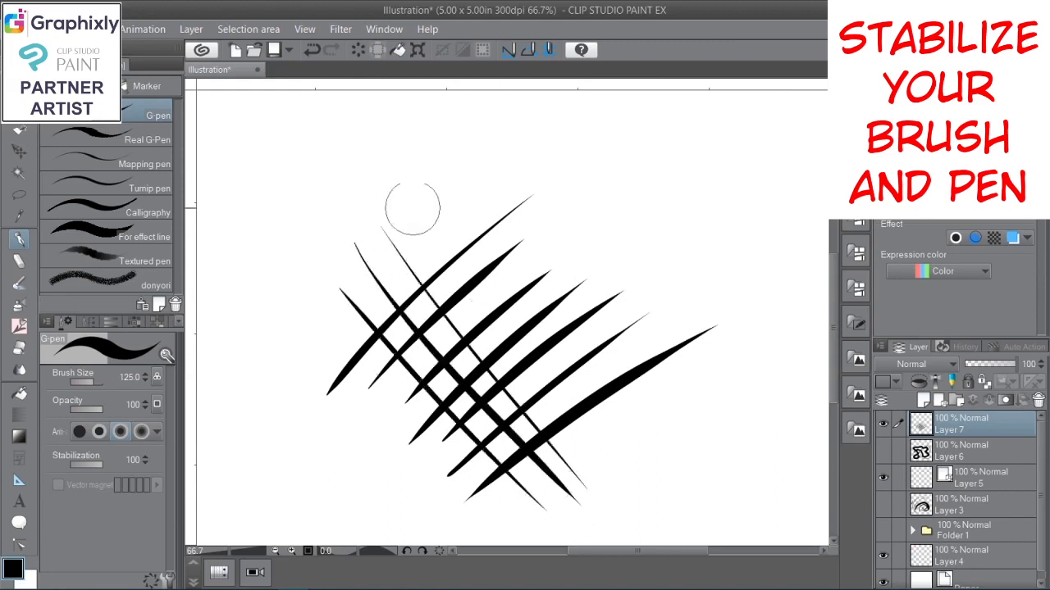
left_click_drag(411, 201, 611, 472)
left_click_drag(449, 197, 599, 410)
left_click_drag(484, 199, 653, 426)
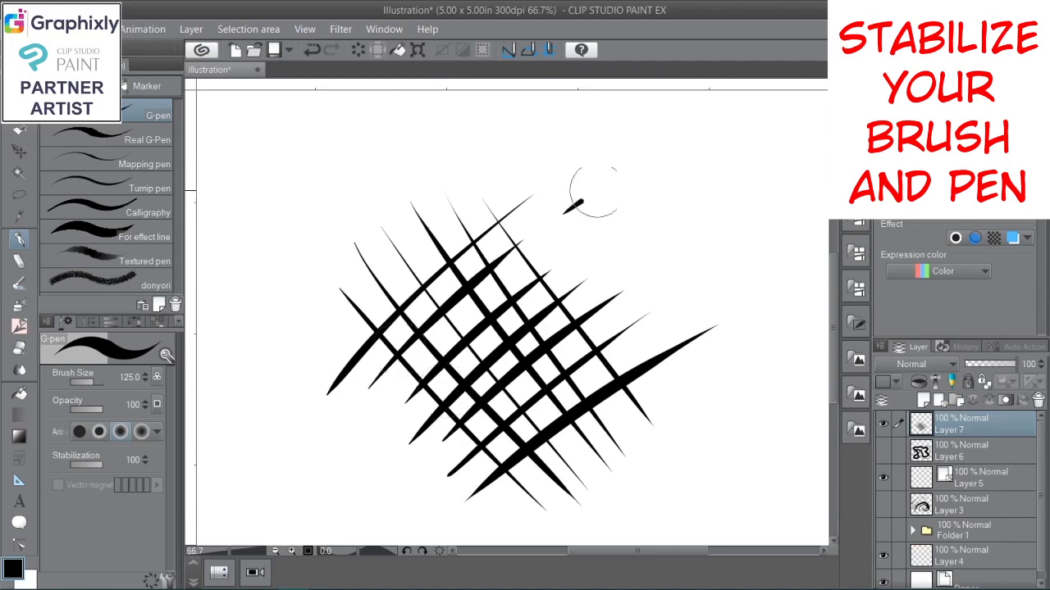
- Draw six parallel rising strokes to the upper right of the cross-hatching and a short diagonal stroke to its upper left
left_click_drag(593, 191, 715, 125)
left_click_drag(567, 236, 716, 156)
left_click_drag(589, 250, 717, 182)
left_click_drag(597, 277, 747, 195)
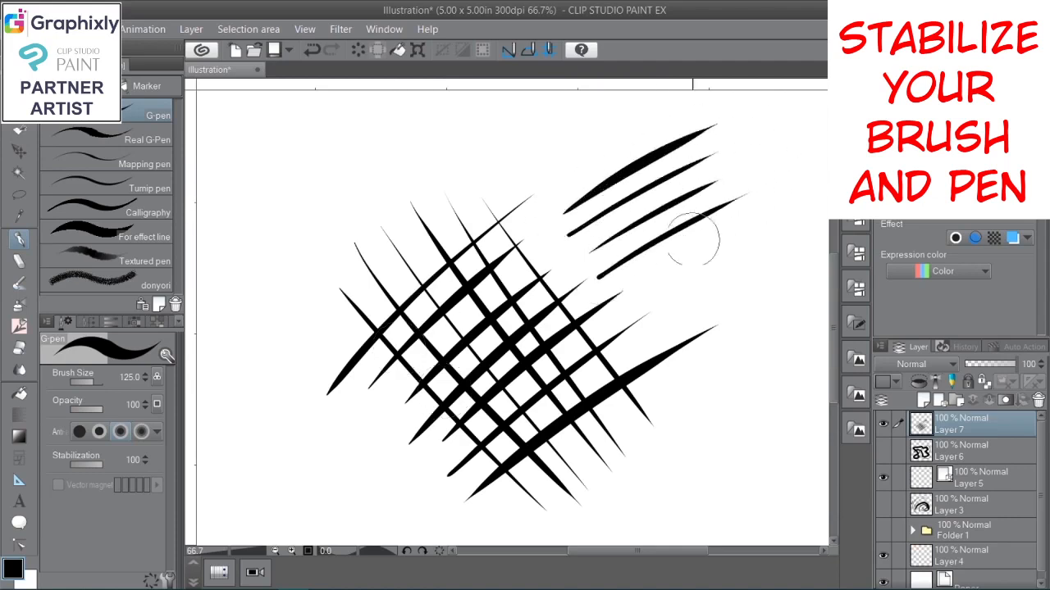
left_click_drag(621, 297, 772, 214)
left_click_drag(642, 318, 805, 232)
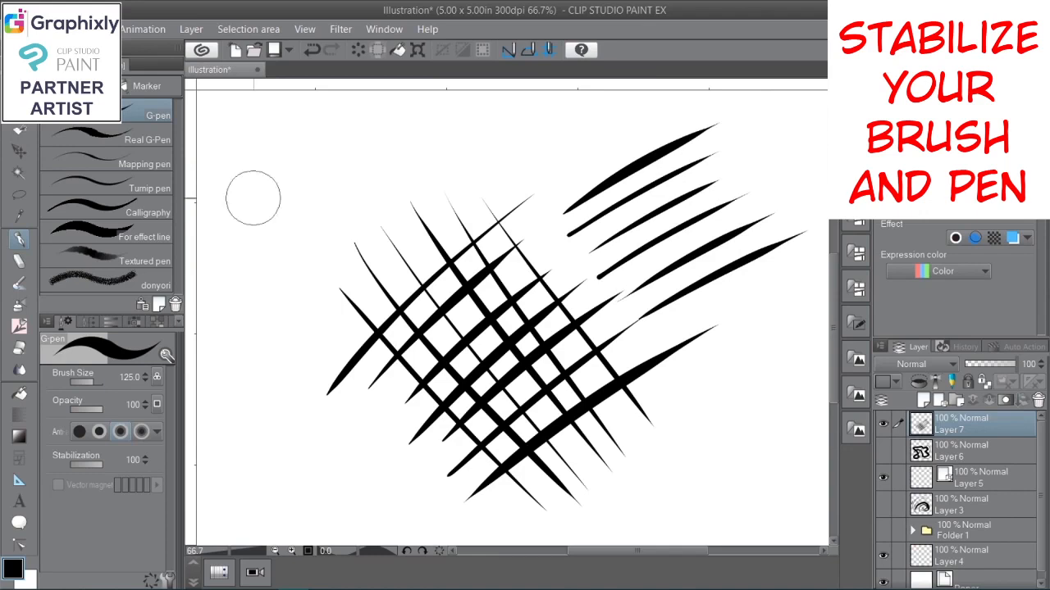
left_click_drag(236, 215, 300, 145)
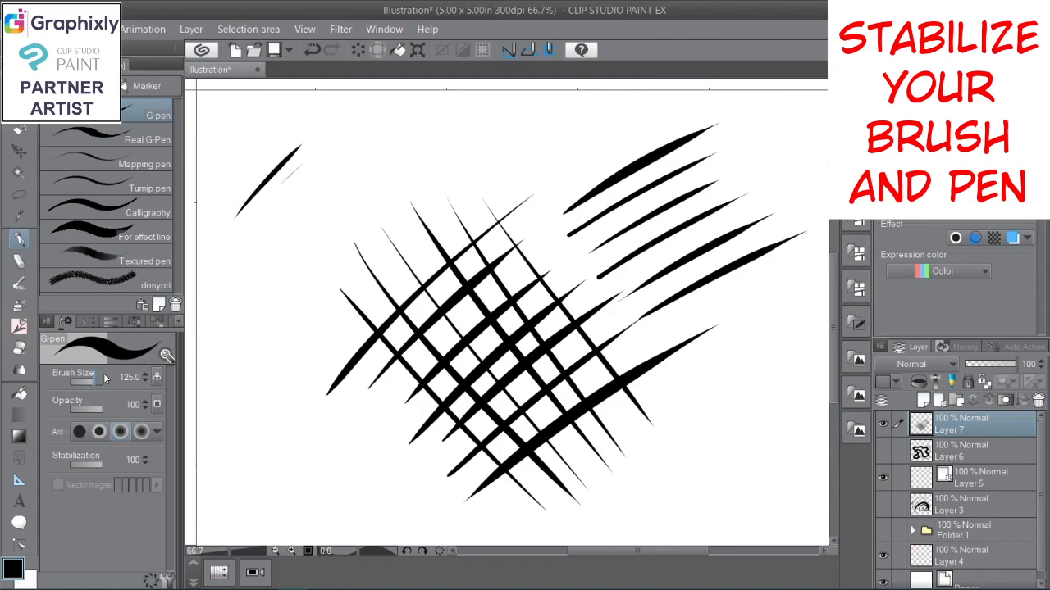
- Set the G-pen's brush size to 100 and draw seven parallel rising strokes over the cross-hatching, mostly with heavy pressure
mouse_move(104, 378)
left_mouse_down()
mouse_move(82, 385)
mouse_move(91, 379)
left_mouse_up()
left_click_drag(93, 379, 142, 379)
left_click_drag(228, 343, 443, 121)
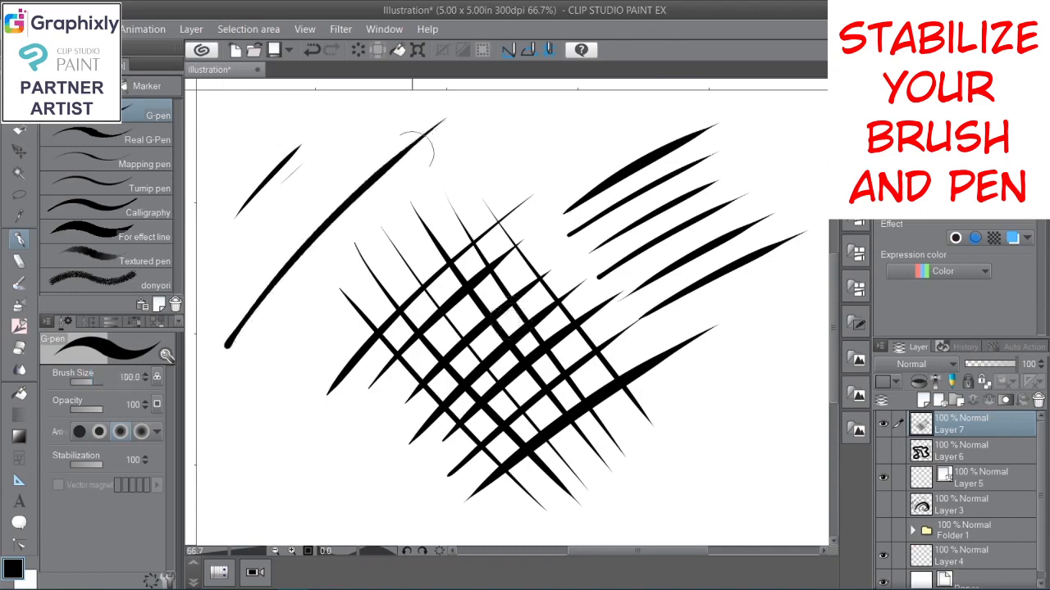
left_click_drag(253, 361, 453, 146)
left_click_drag(256, 402, 474, 164)
left_click_drag(283, 422, 530, 175)
left_click_drag(314, 447, 589, 197)
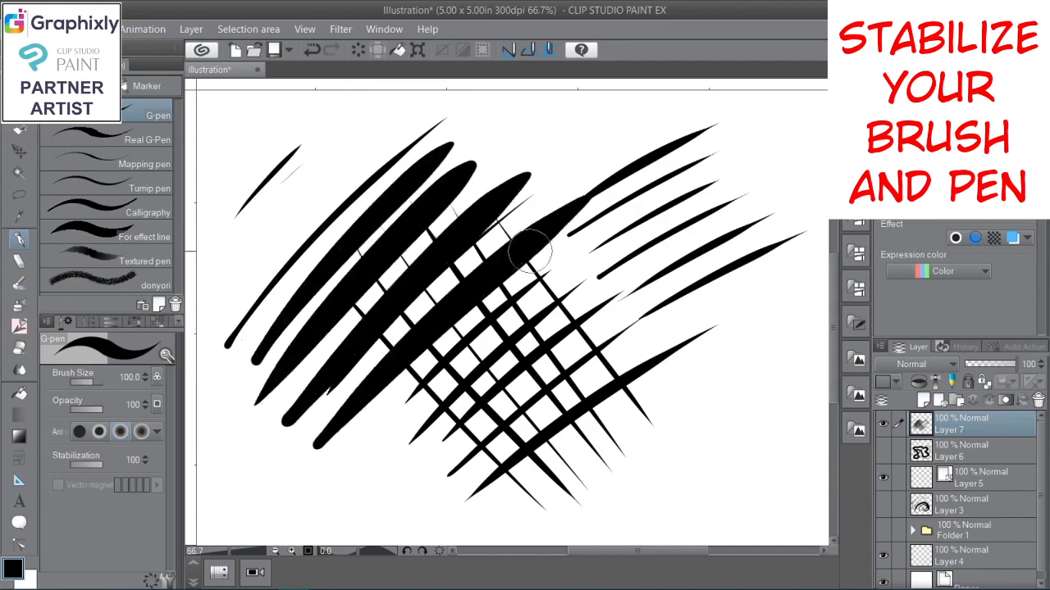
left_click_drag(343, 462, 650, 220)
left_click_drag(369, 495, 671, 272)
- Cross the thick rising strokes with three heavy strokes descending in the opposite direction
left_click_drag(278, 202, 502, 477)
left_click_drag(345, 187, 496, 474)
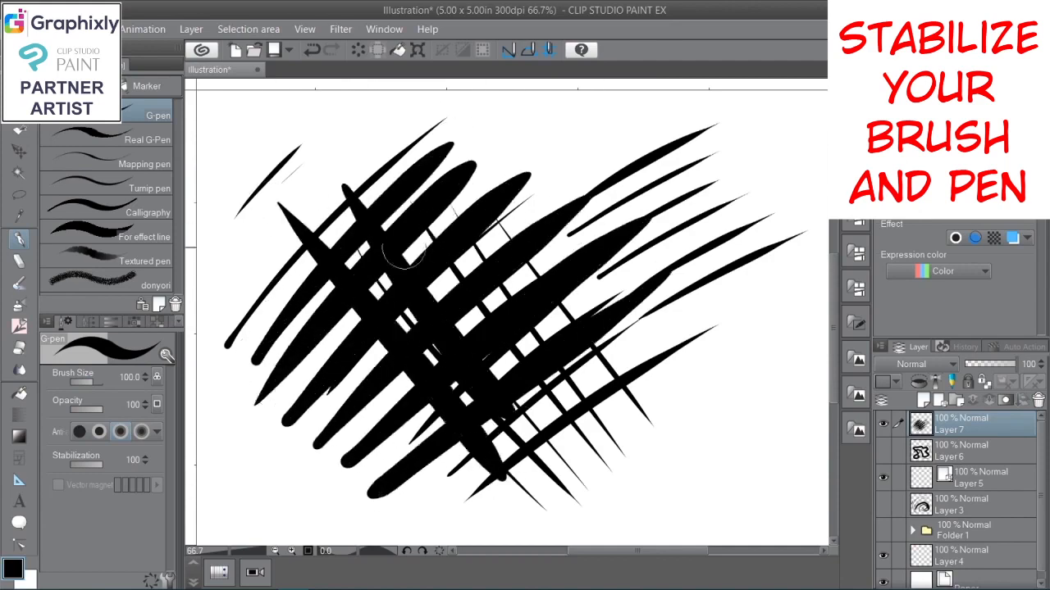
left_click_drag(382, 158, 566, 447)
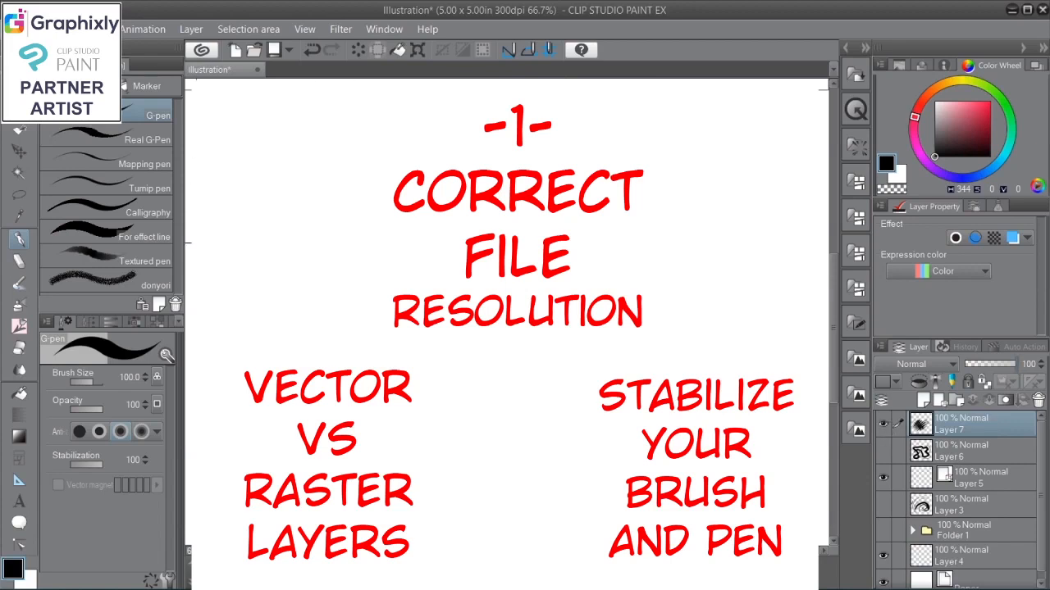
- Hide Layer 7 and Layer 5 and add an empty raster layer on top of the stack
left_click(883, 423)
left_click(883, 477)
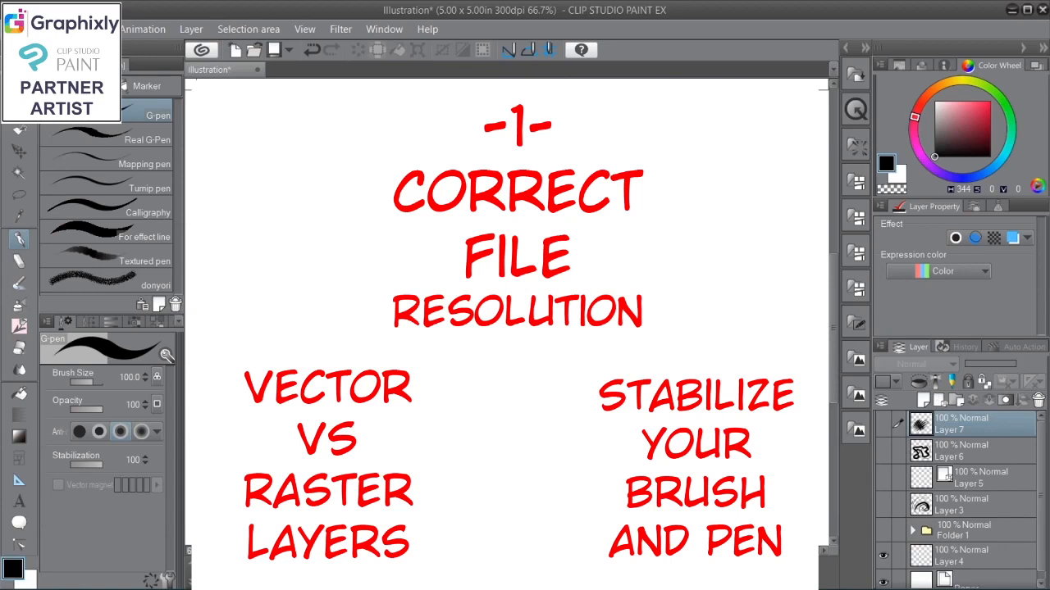
key("ctrl+shift+n")
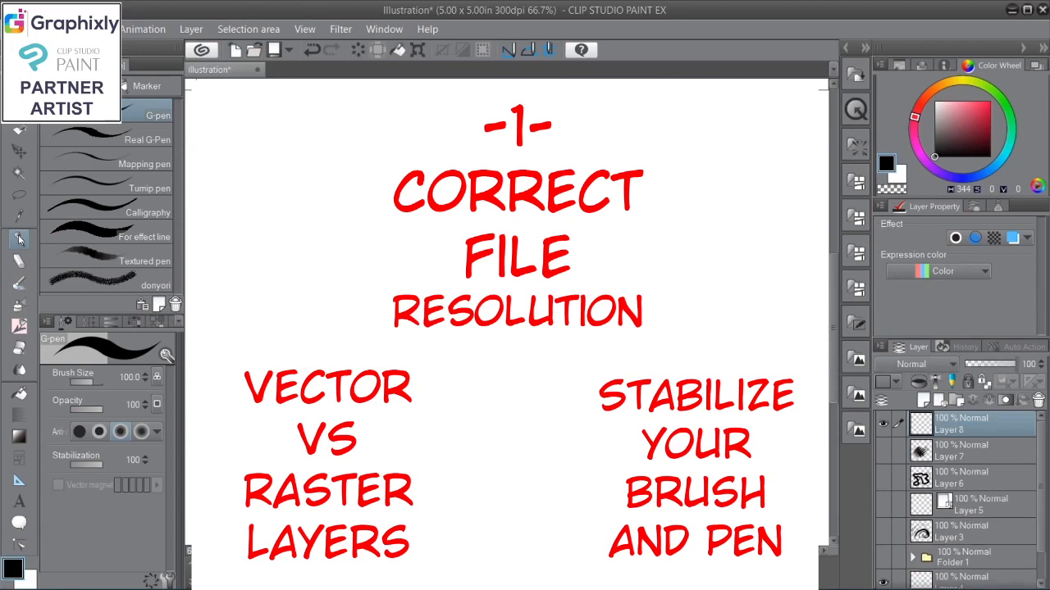